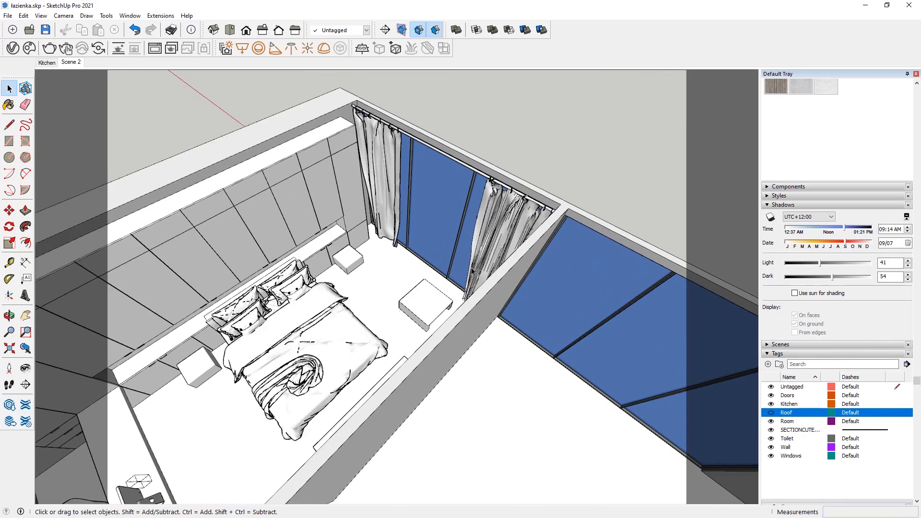
Position the camera inside the bedroom, looking toward the bed, at an eye height of 1675 mm.
middle_drag(531, 266, 353, 382)
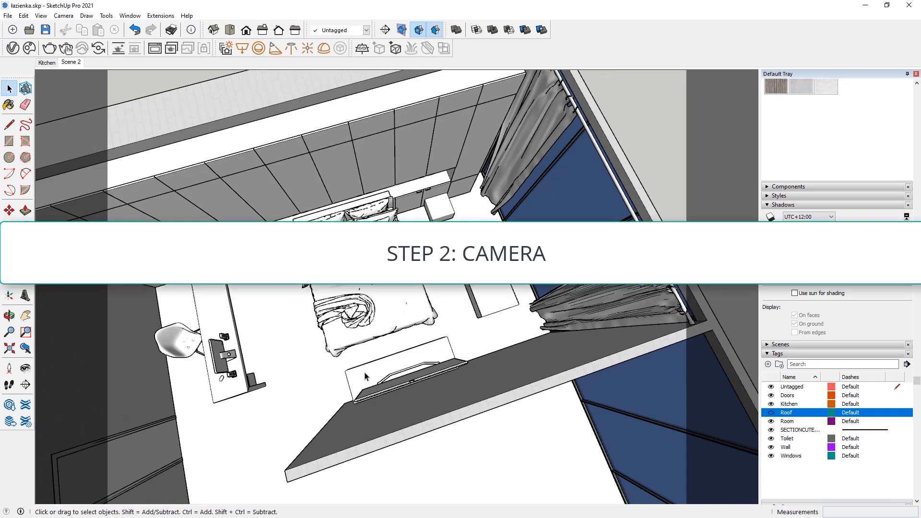
middle_drag(356, 368, 431, 368)
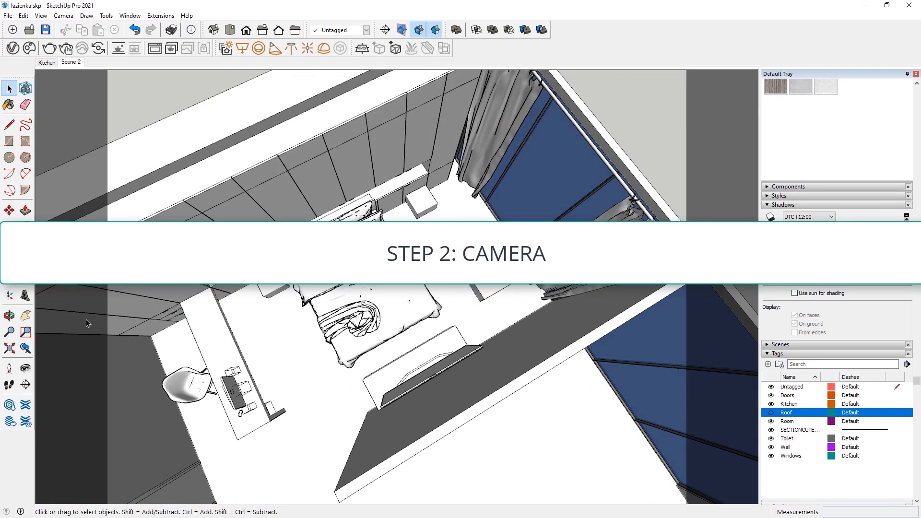
click(9, 368)
drag(520, 304, 463, 300)
text(1)
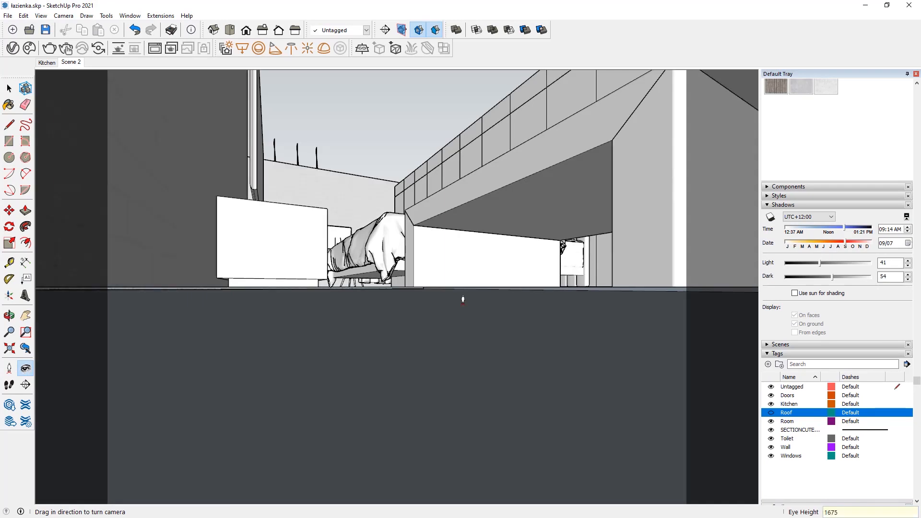
text(675)
key(Return)
Set the camera's field of view to 100 degrees.
click(63, 15)
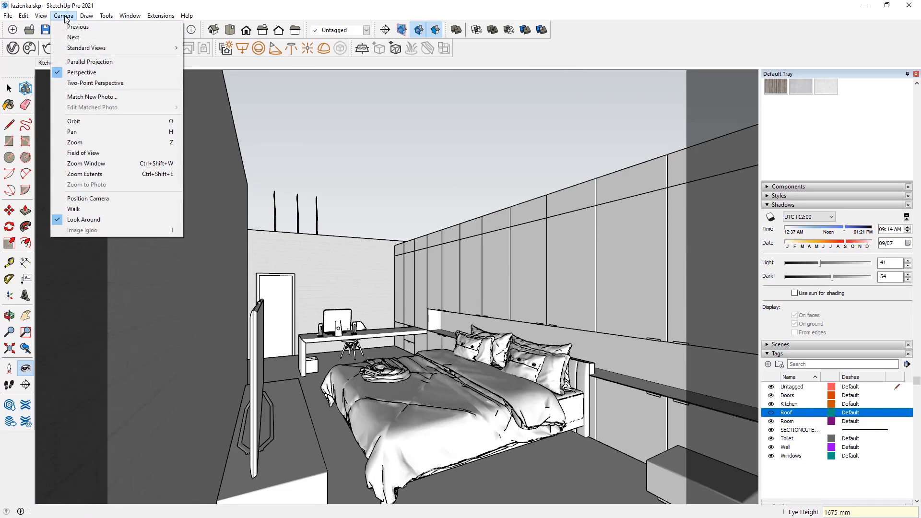
click(102, 152)
text(100)
key(Return)
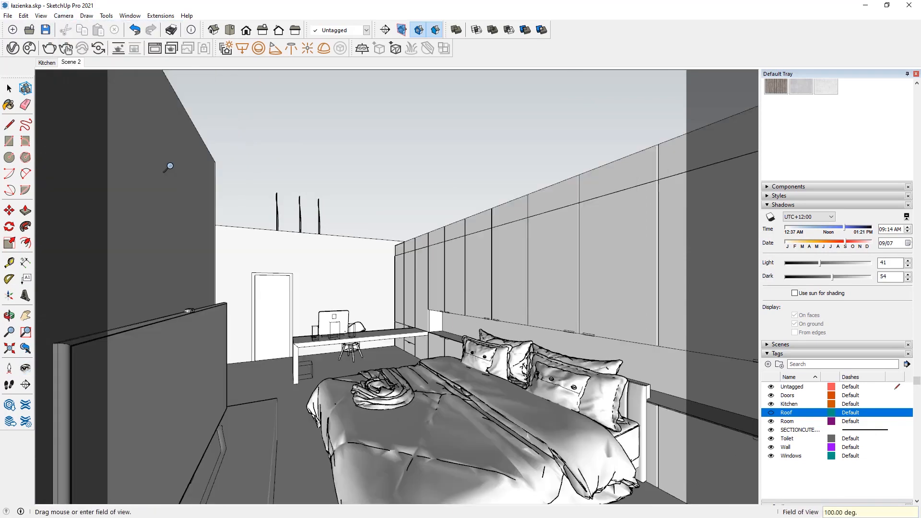
key(space)
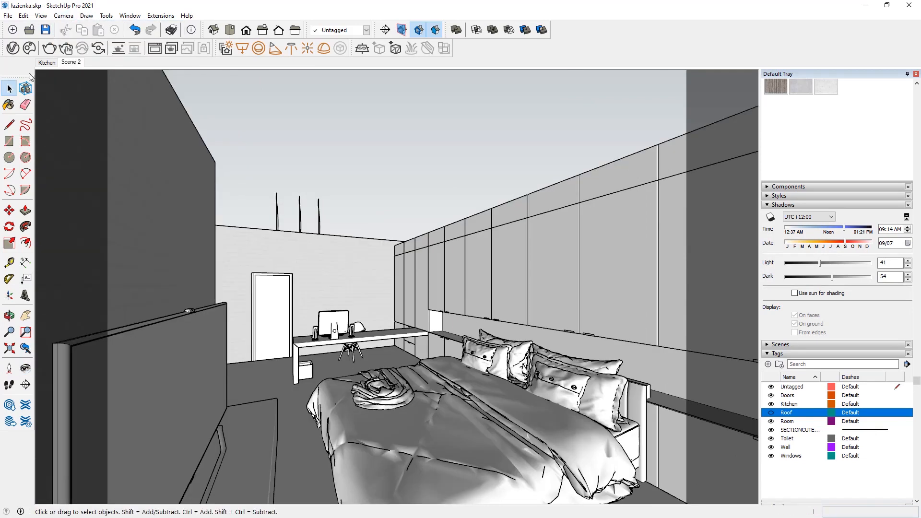
Set the V-Ray render output aspect ratio to 5:4 - Landscape and close the Asset Editor.
click(13, 48)
click(303, 278)
click(387, 319)
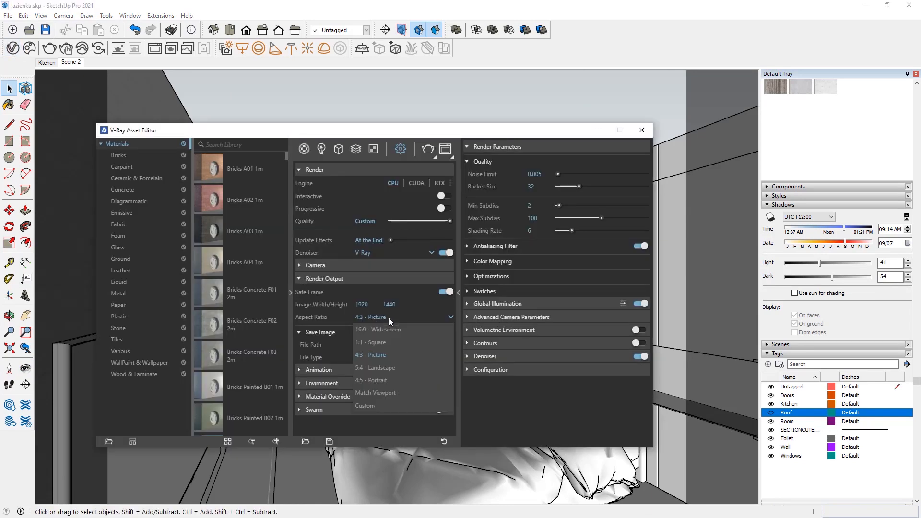
click(372, 367)
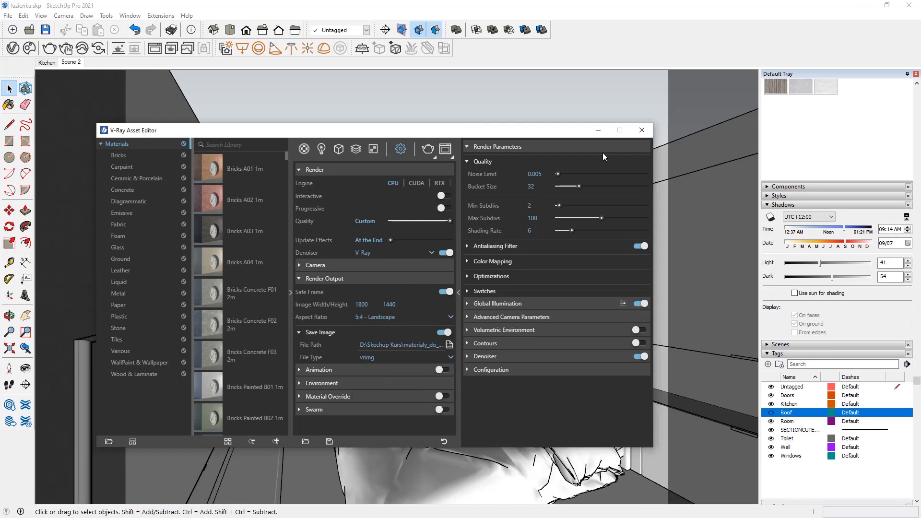
click(641, 131)
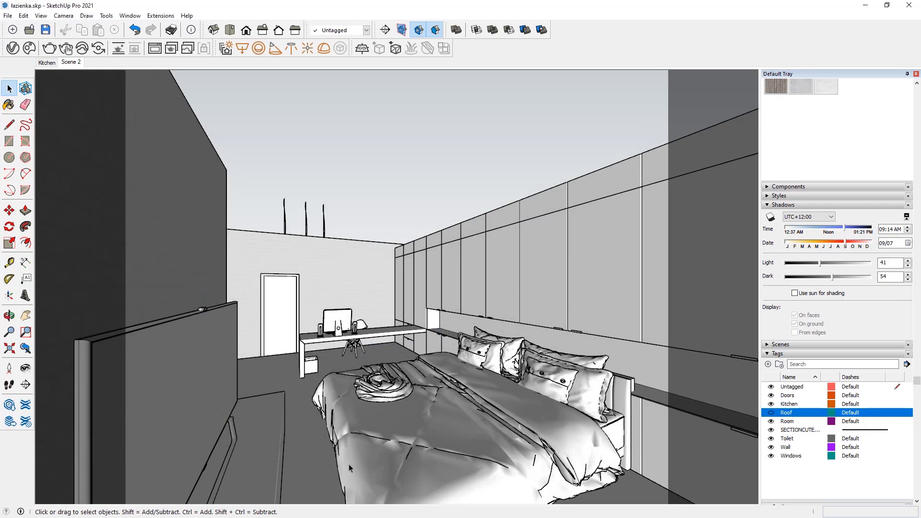
Lower the camera's eye height to 1135 mm and adjust its position so the bed, TV and desk are framed.
click(9, 368)
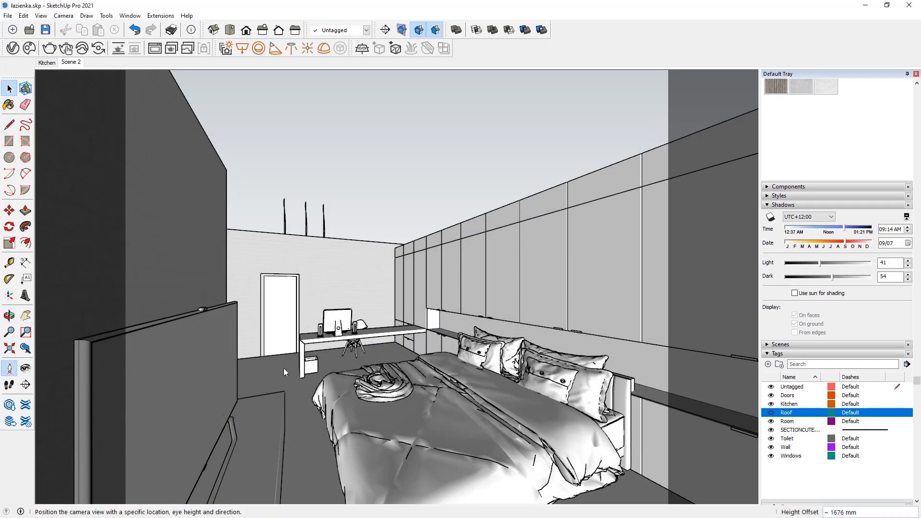
text(1135)
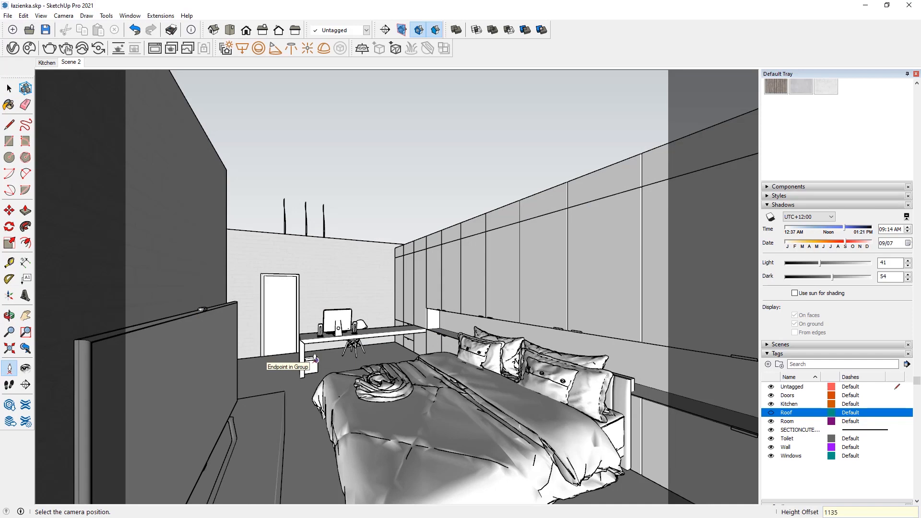
key(Return)
drag(398, 328, 399, 341)
drag(244, 390, 288, 389)
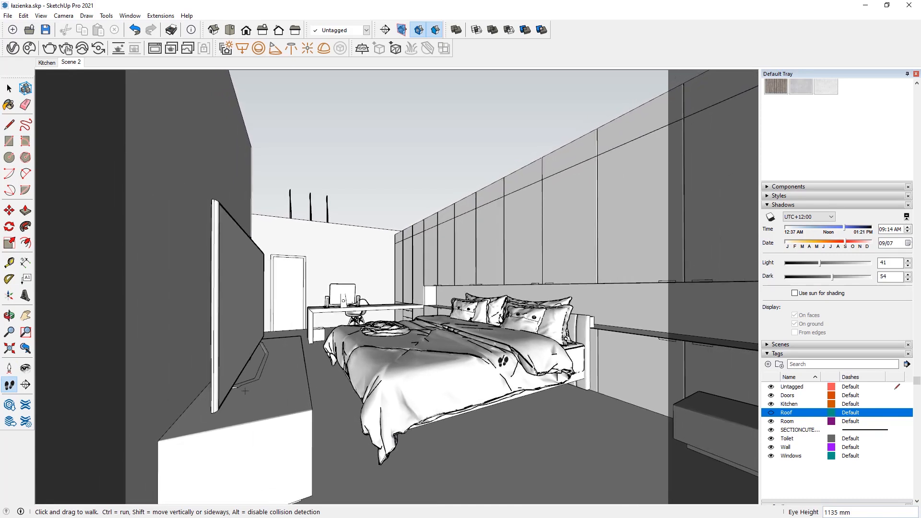
Turn on the Roof tag's visibility and save the current bedroom view as a new scene.
click(770, 413)
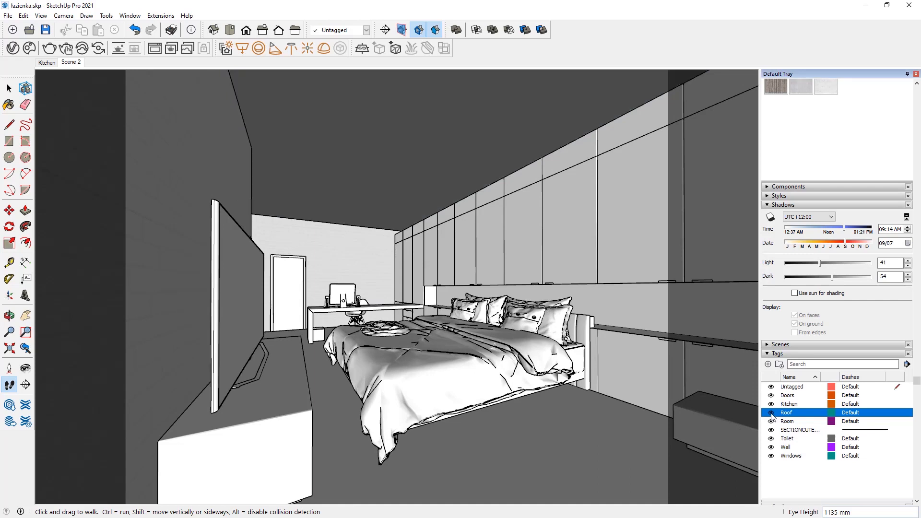
click(7, 87)
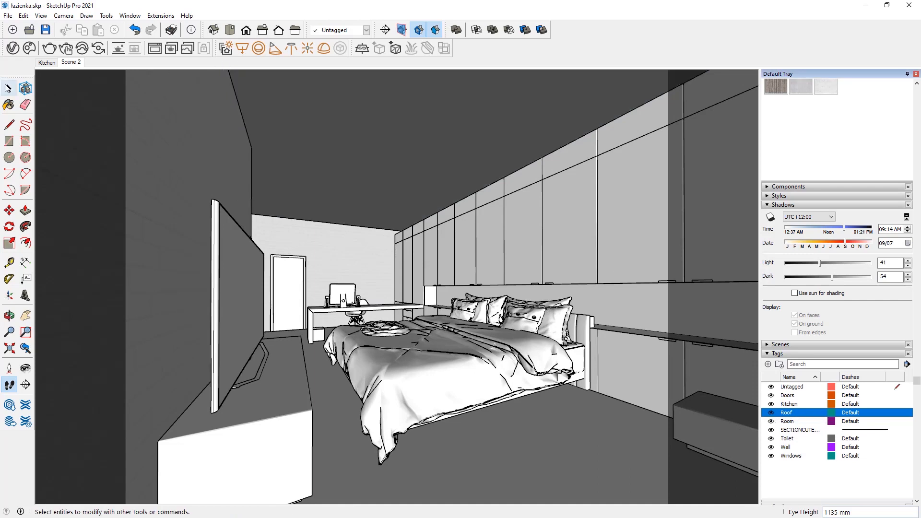
click(7, 87)
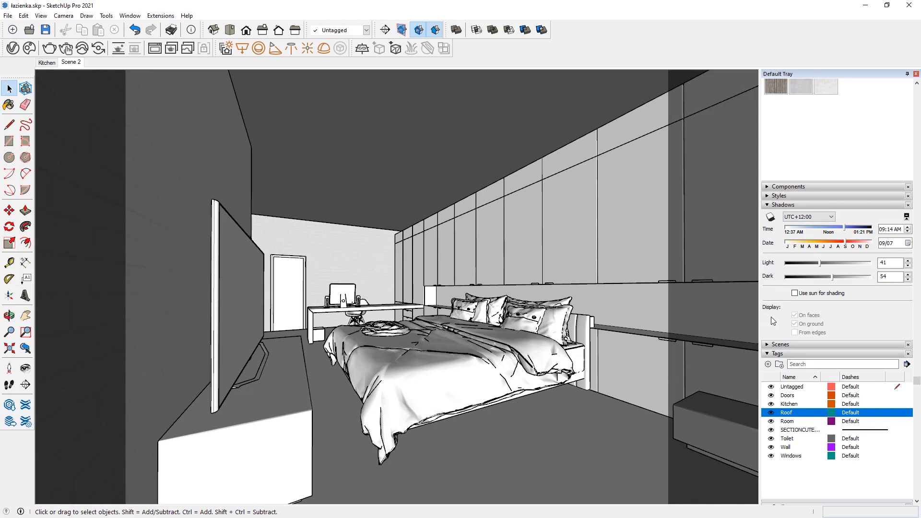
click(768, 345)
click(779, 355)
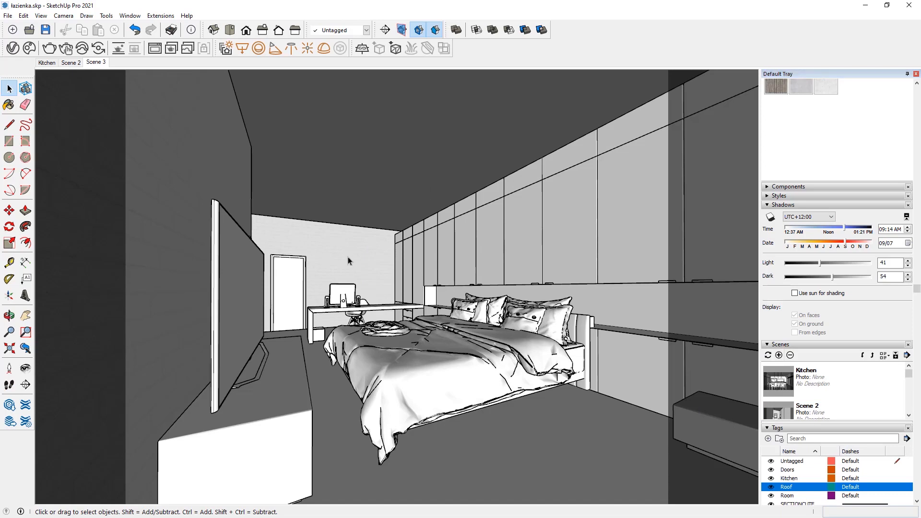
Set the V-Ray Dome Light's intensity to 1.2.
click(13, 48)
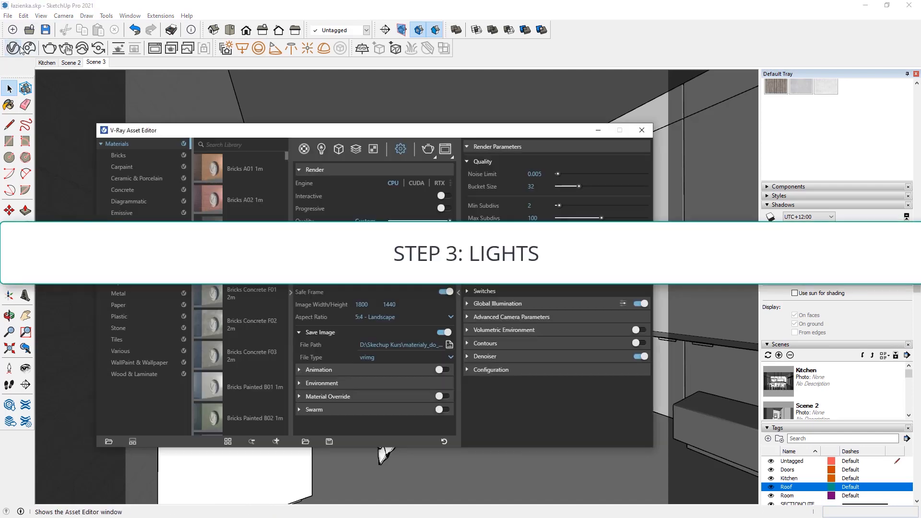
click(314, 149)
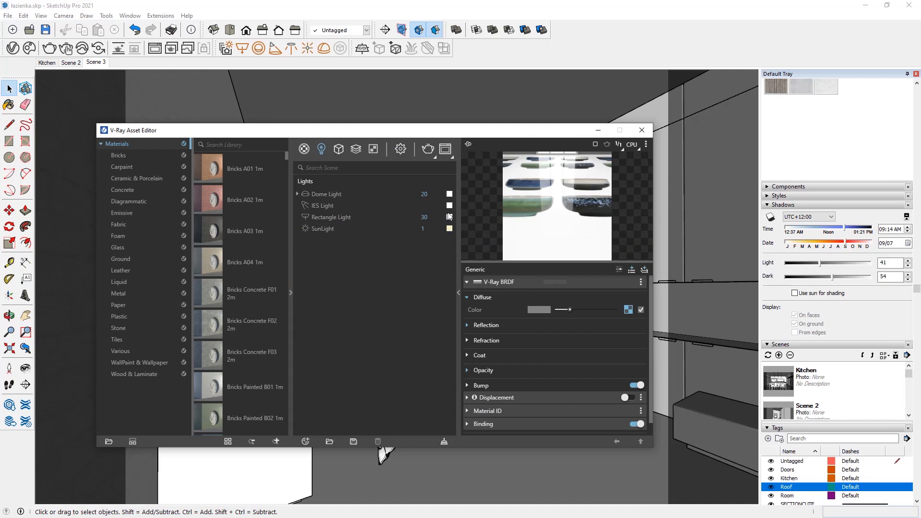
text(1.)
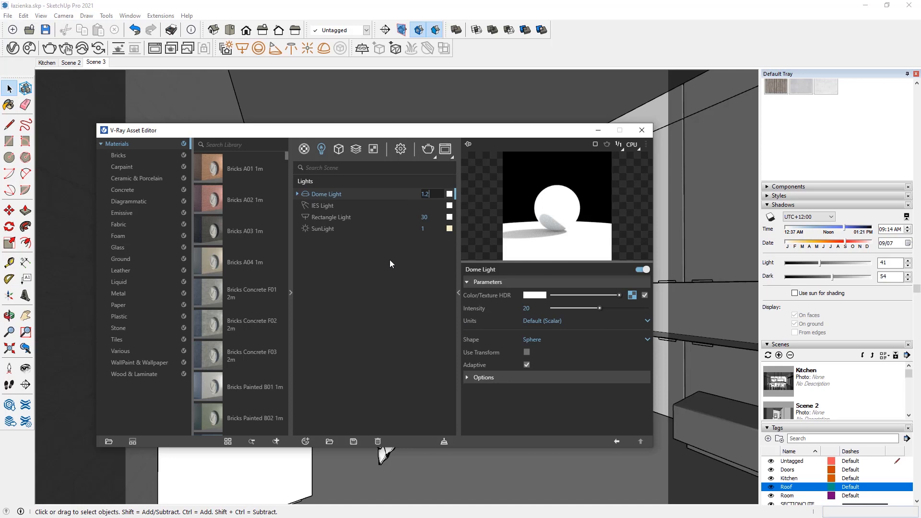
key(Return)
Set the SunLight's custom orientation to a horizontal angle of 188 and a vertical angle of 72.
click(321, 229)
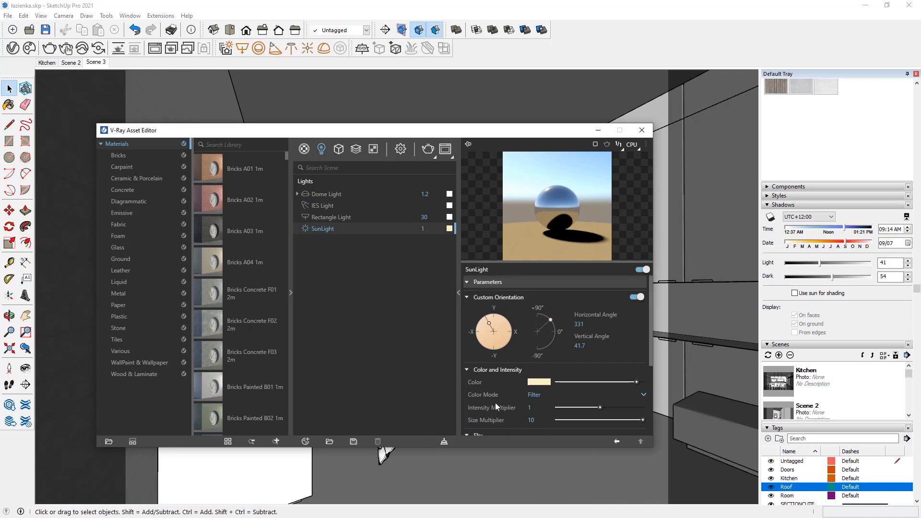
click(591, 325)
text(188)
click(582, 345)
text(72)
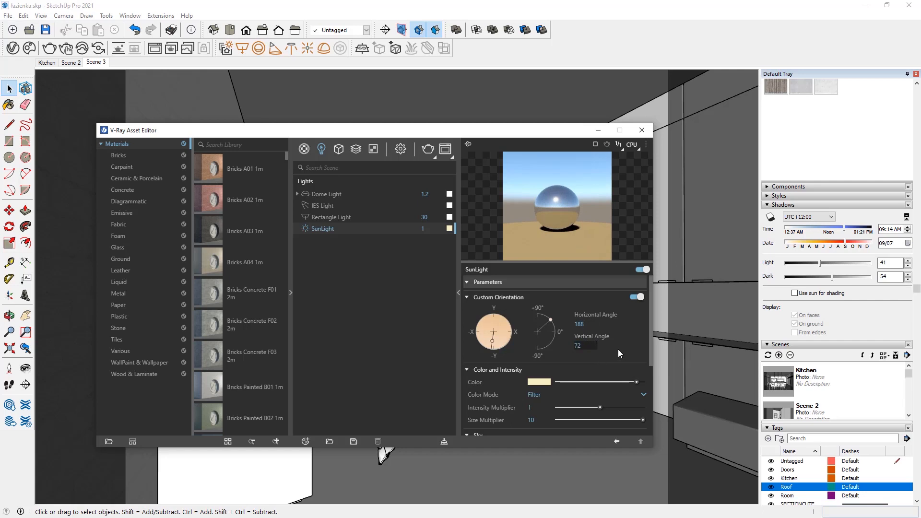
key(Return)
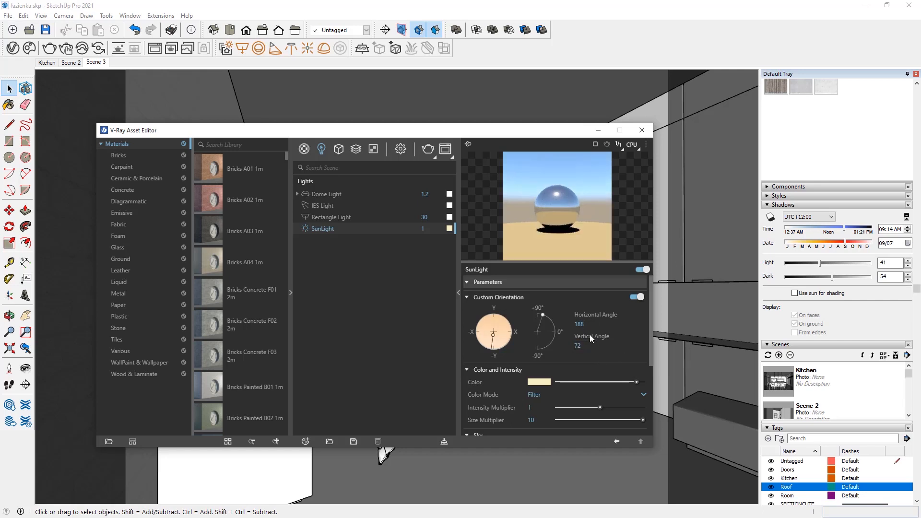
Set the SunLight's color mode to Override and change its color to near white.
click(536, 395)
click(539, 433)
click(539, 382)
click(183, 240)
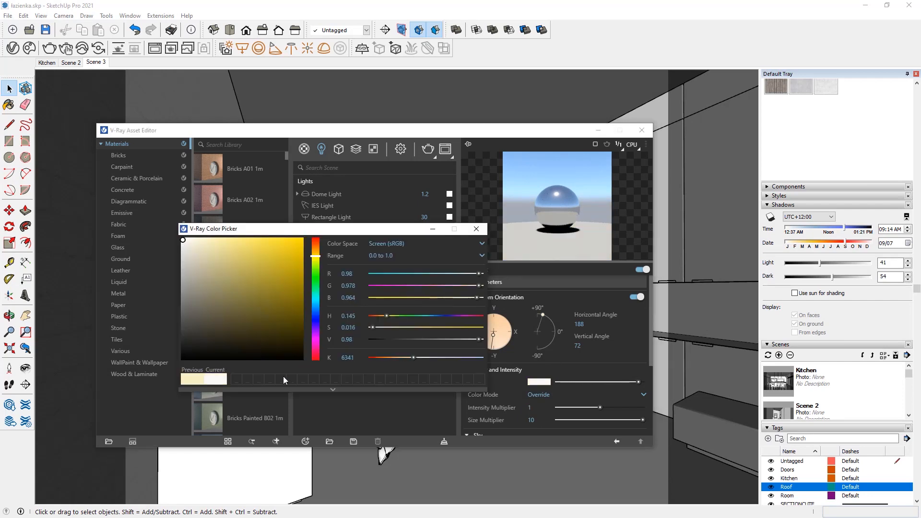
click(476, 229)
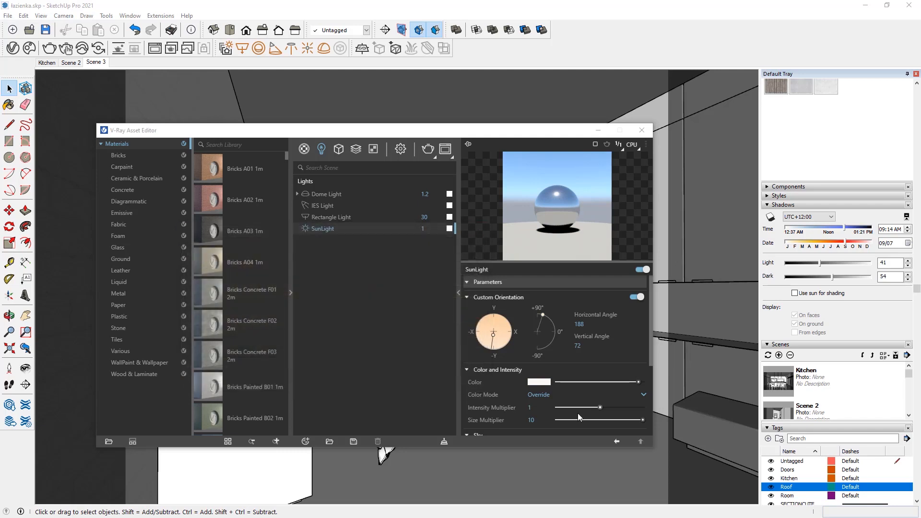
Set the SunLight's size multiplier to 200.
double_click(539, 422)
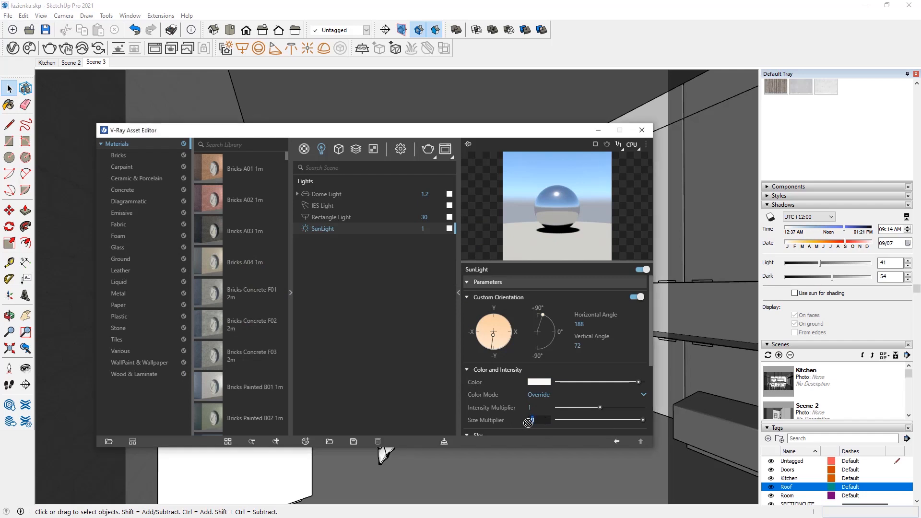
click(546, 419)
text(200)
Set the SunLight's sky model to CIE Clear and its turbidity to 3.
scroll(536, 401, down, 2)
scroll(514, 384, down, 2)
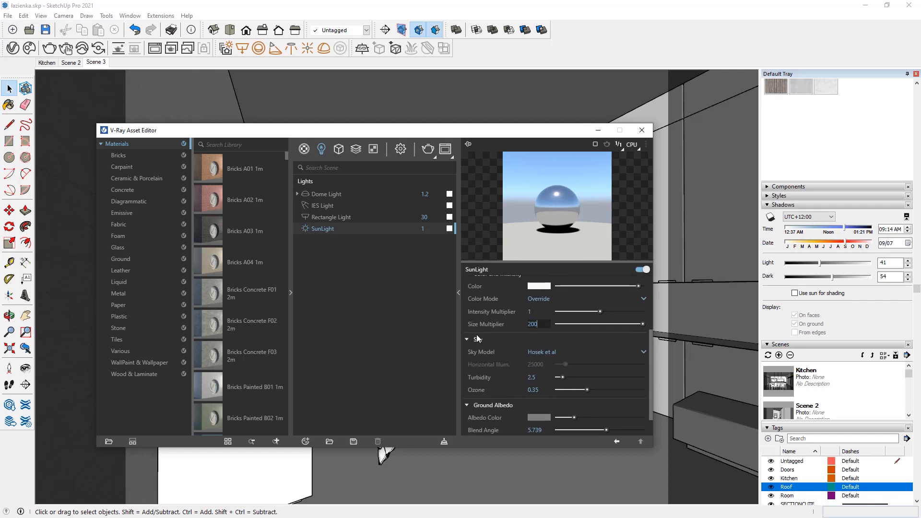
click(545, 352)
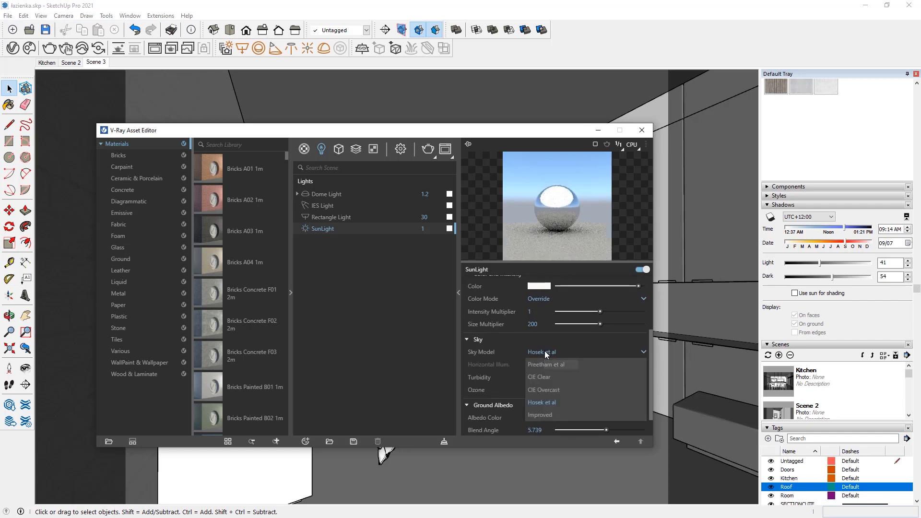
click(566, 377)
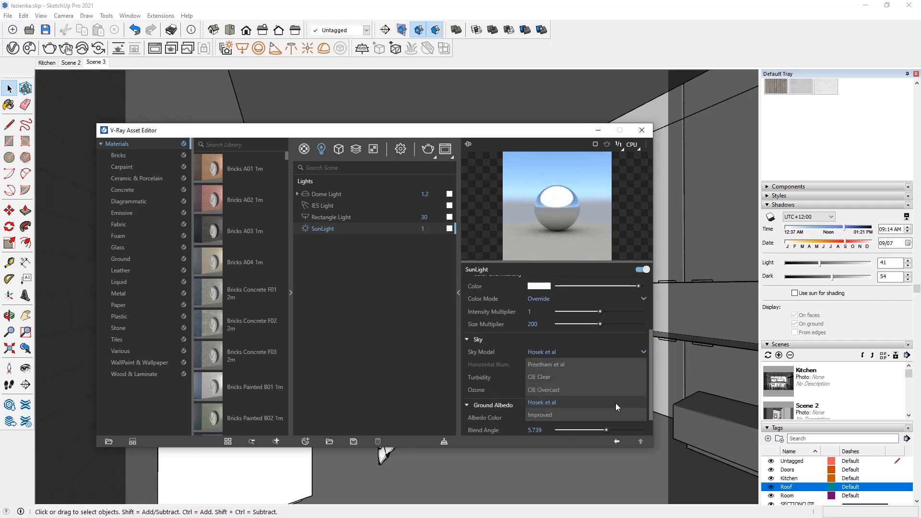
click(544, 377)
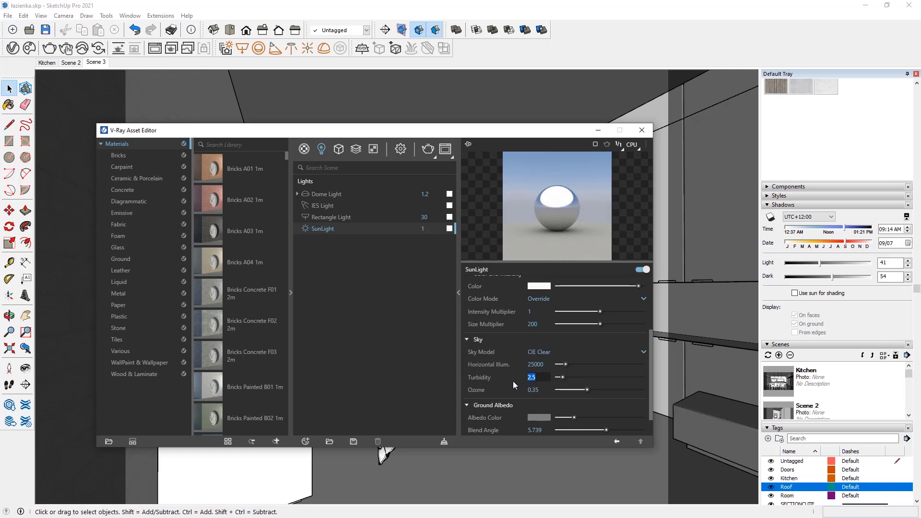
text(3)
key(Return)
scroll(523, 351, down, 1)
Configure a test render with progressive mode, CUDA engine, 800-pixel image width and material override, and check it in the frame buffer.
click(400, 148)
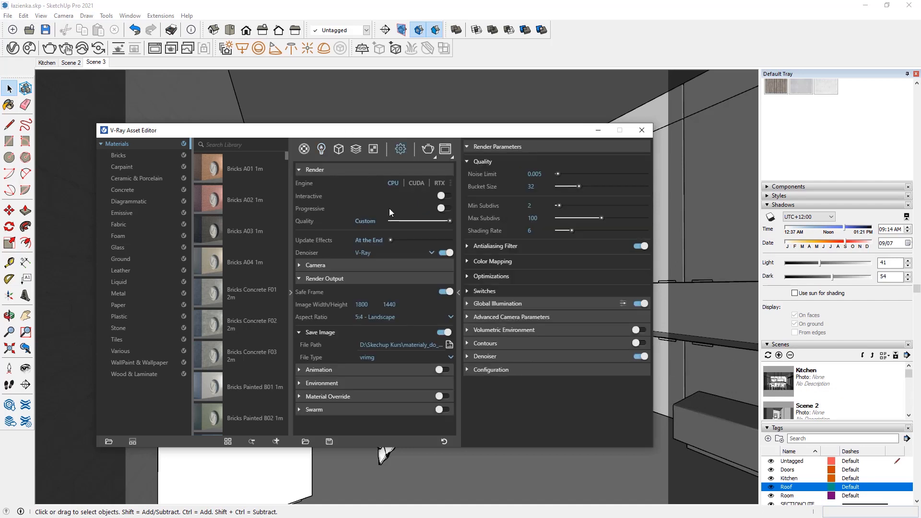
click(446, 208)
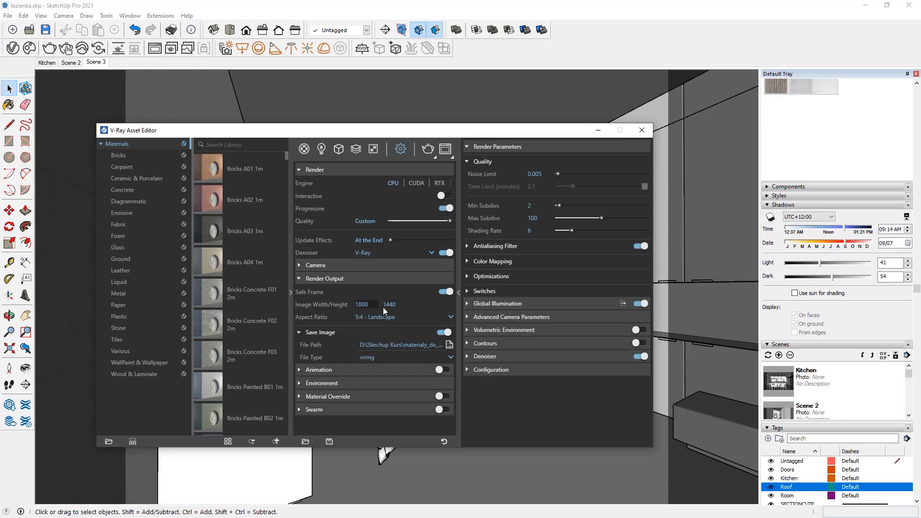
text(800)
click(415, 183)
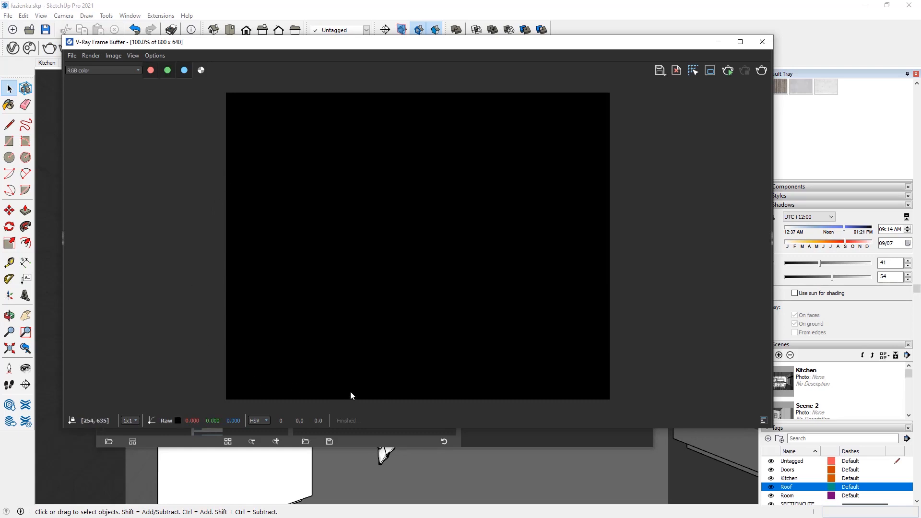
click(760, 47)
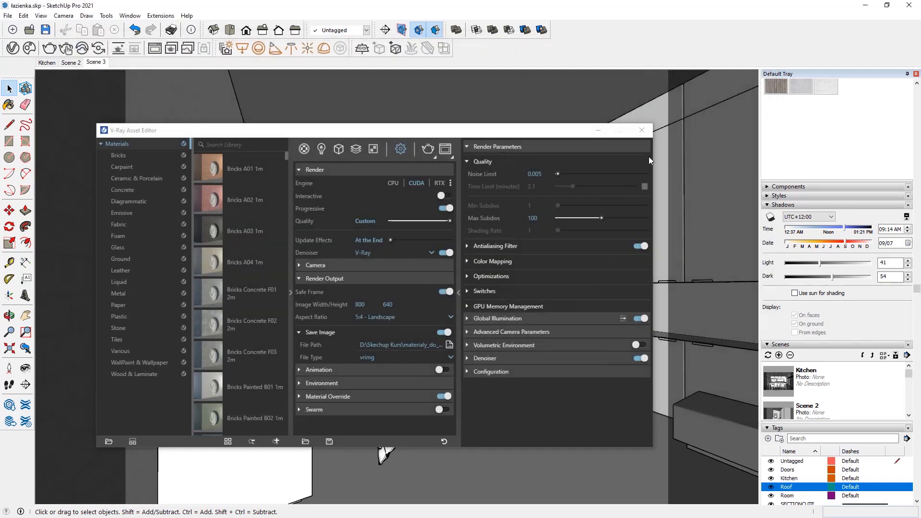
Examine the building's glazed facade and the bedroom windows from outside.
click(648, 127)
scroll(373, 258, down, 10)
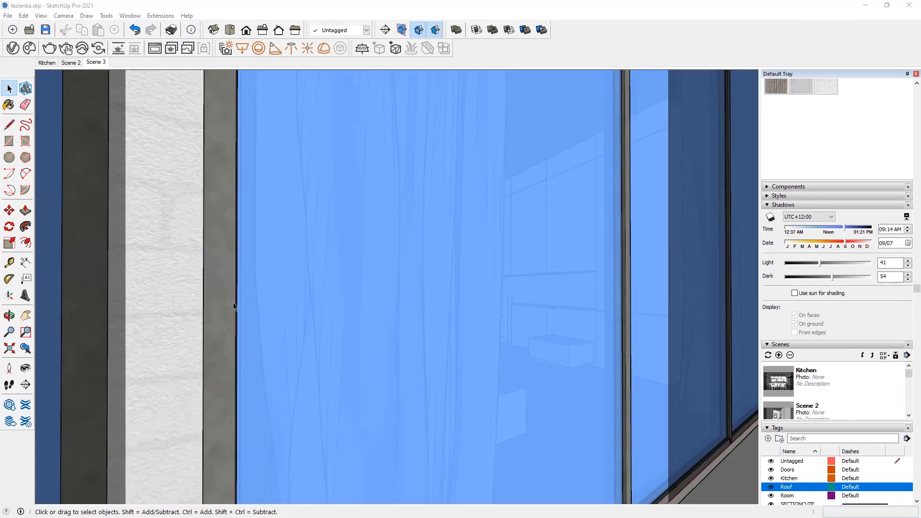
scroll(303, 315, down, 3)
mouse_move(376, 357)
middle_down()
mouse_move(421, 323)
mouse_move(355, 170)
middle_up()
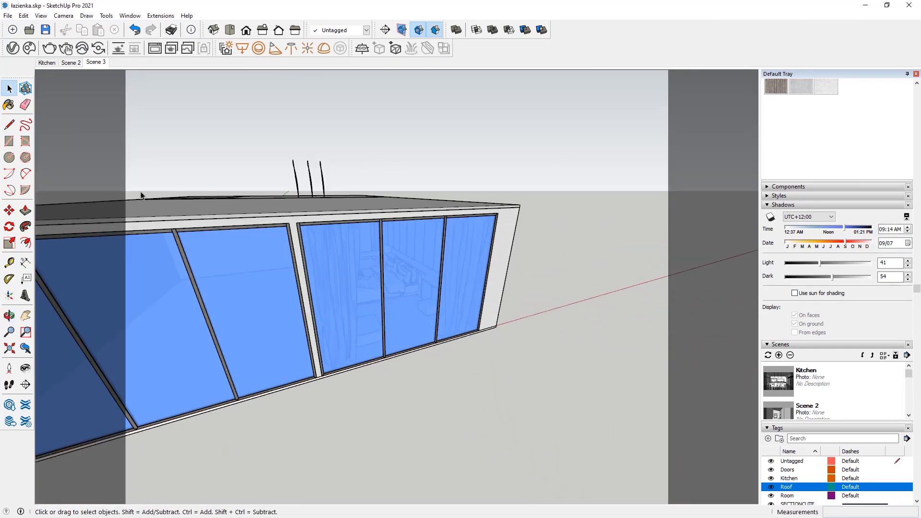
middle_drag(282, 160, 421, 175)
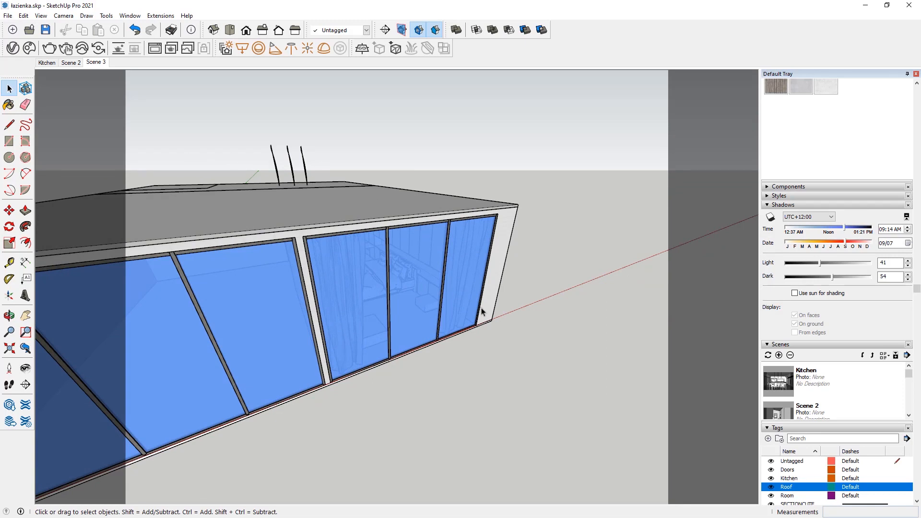
scroll(439, 273, up, 2)
scroll(464, 349, down, 3)
middle_drag(497, 332, 493, 297)
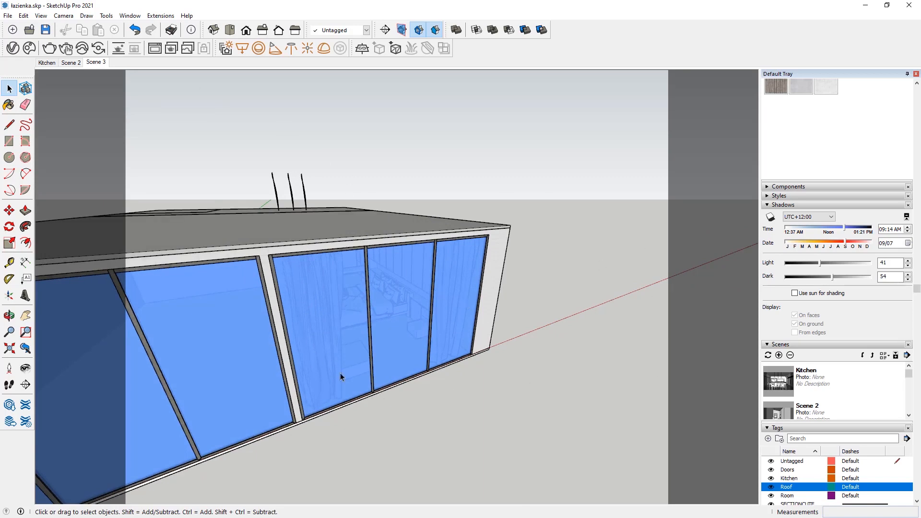
scroll(122, 314, down, 2)
scroll(365, 302, down, 1)
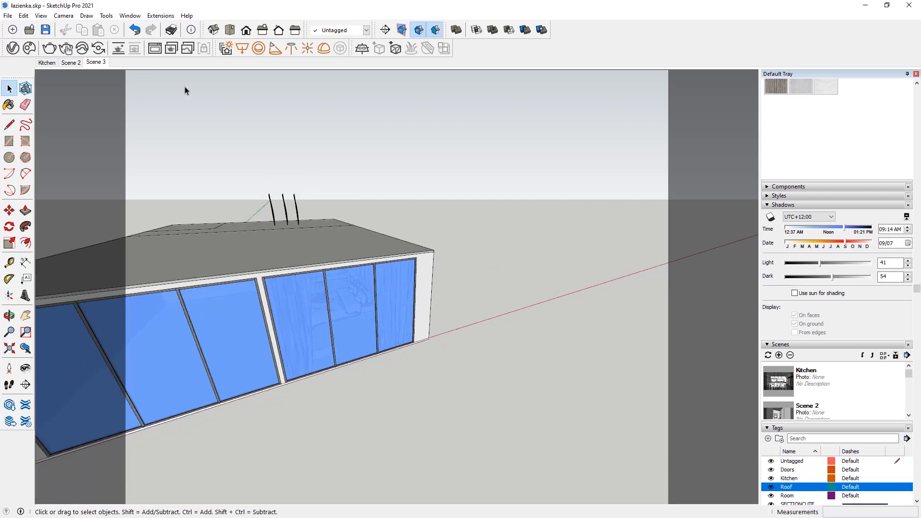
Exclude the Translucent Glass Blue window material from the render's material override by turning off Can be Overridden.
click(12, 48)
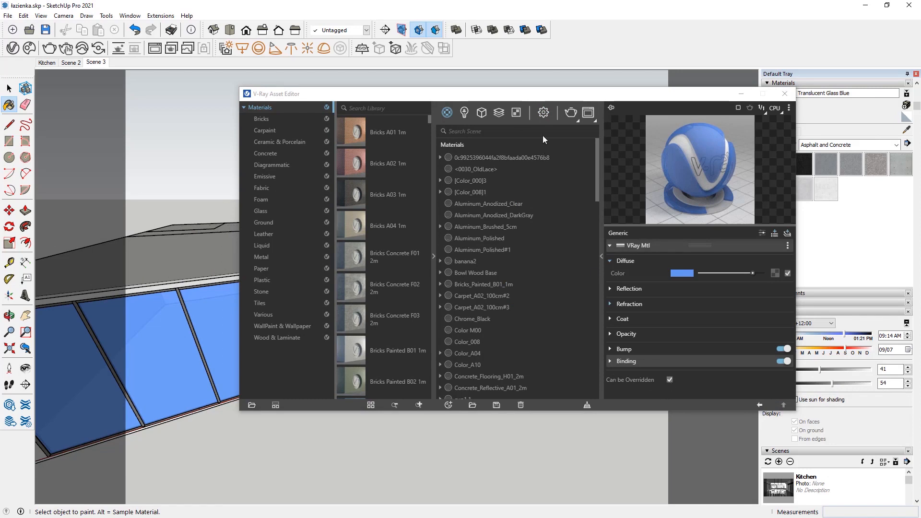
click(547, 115)
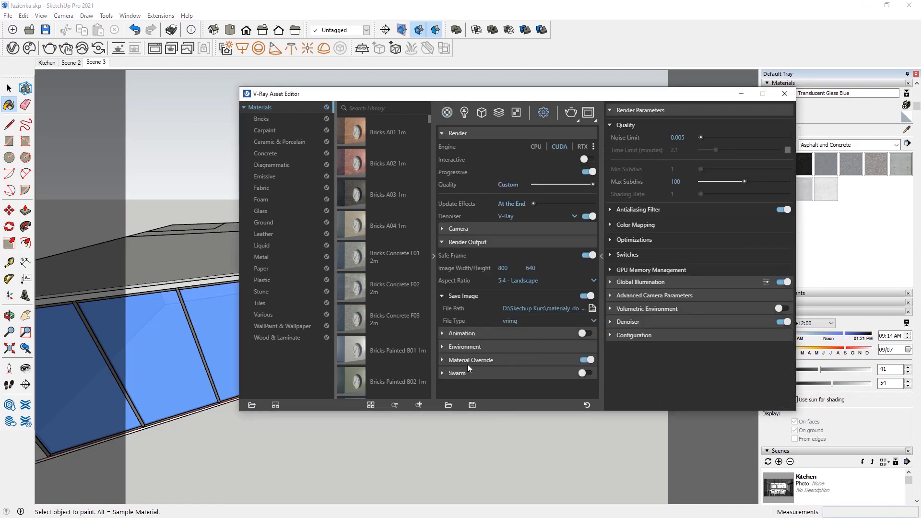
click(447, 112)
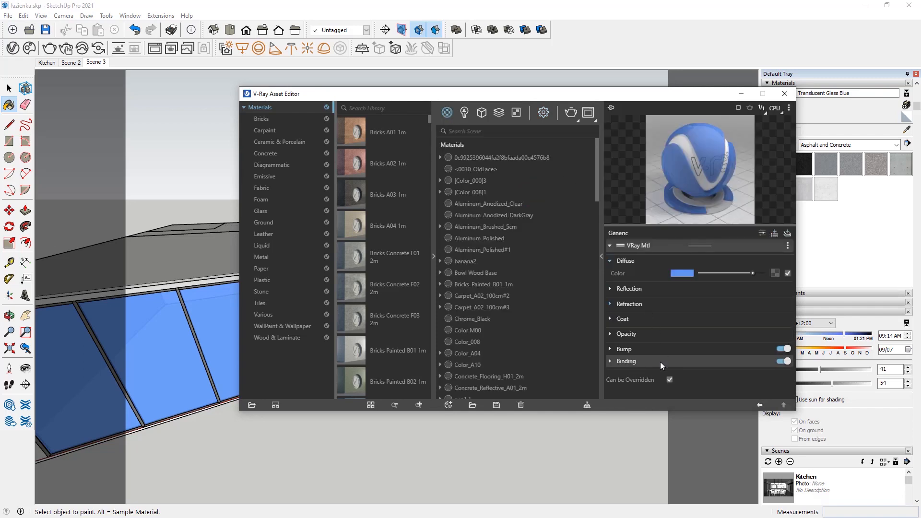
click(785, 93)
Apply the Glass Window Neutral library material to the glass panes inside the bedroom window component.
key(space)
double_click(338, 296)
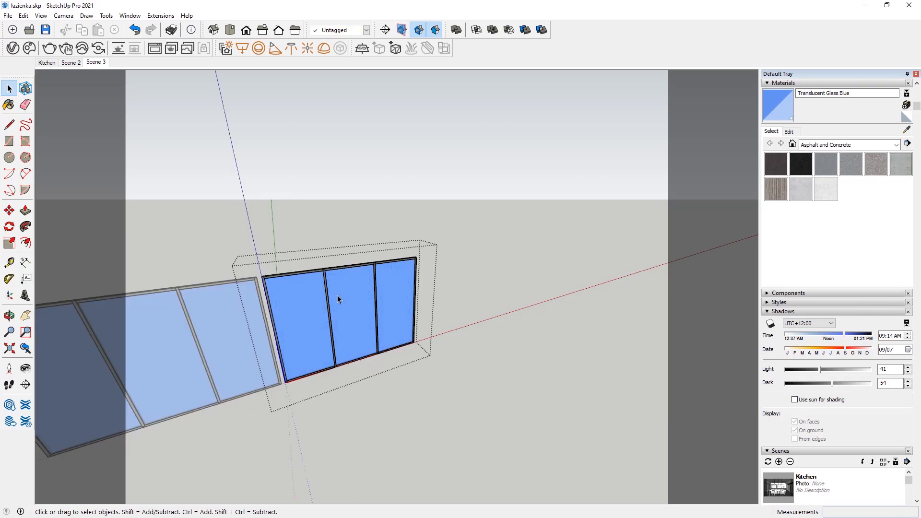
click(344, 289)
double_click(344, 289)
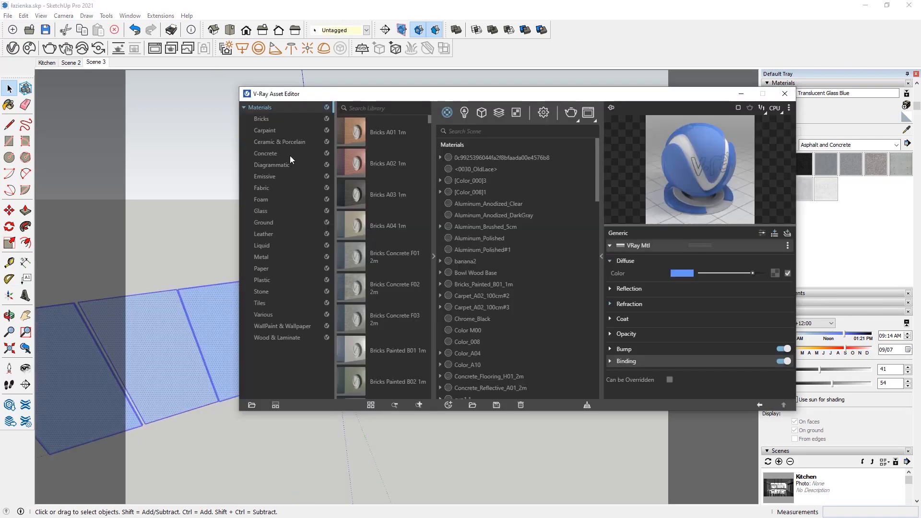
click(264, 212)
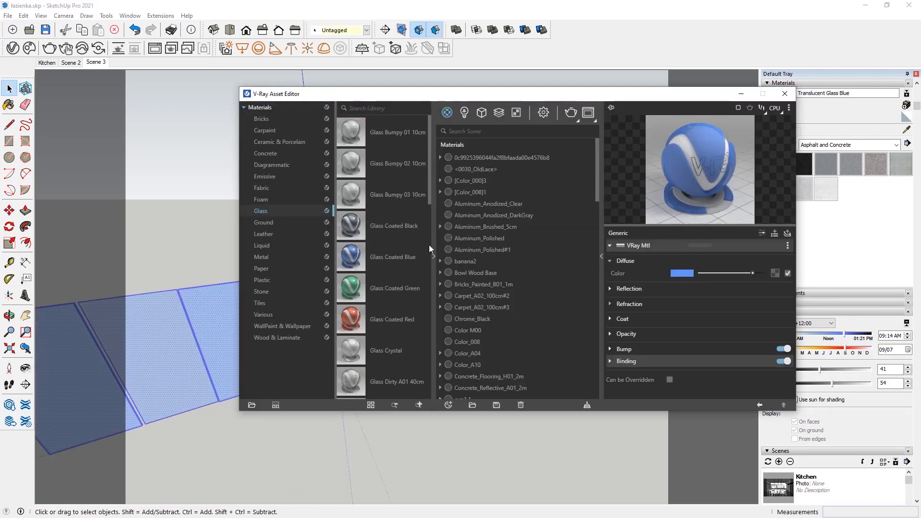
scroll(401, 309, down, 5)
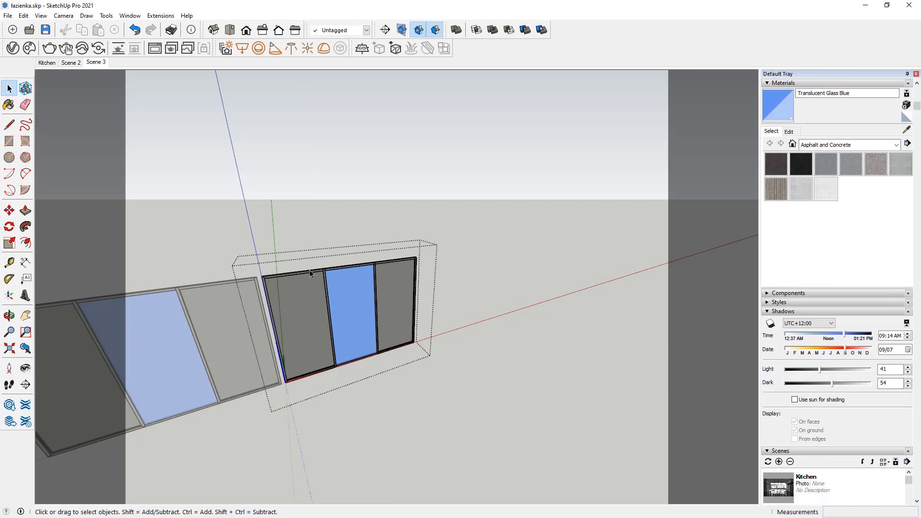
double_click(358, 310)
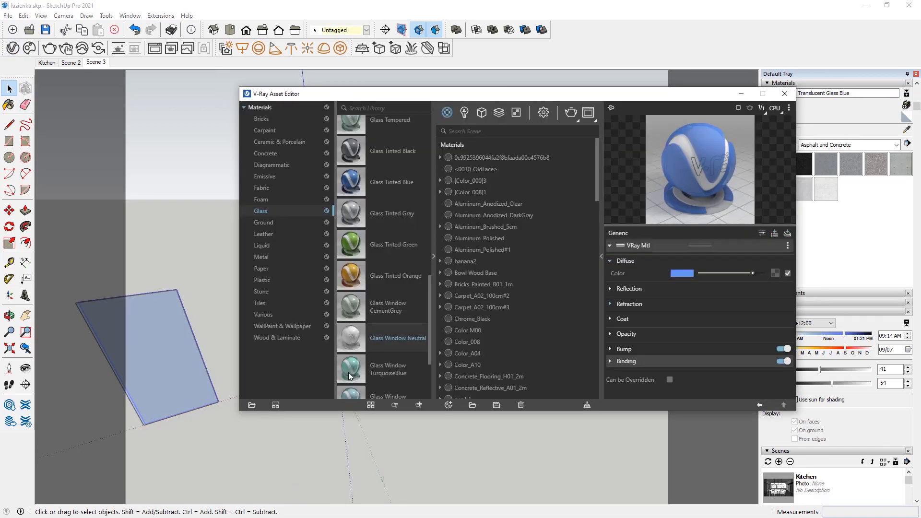
right_click(398, 344)
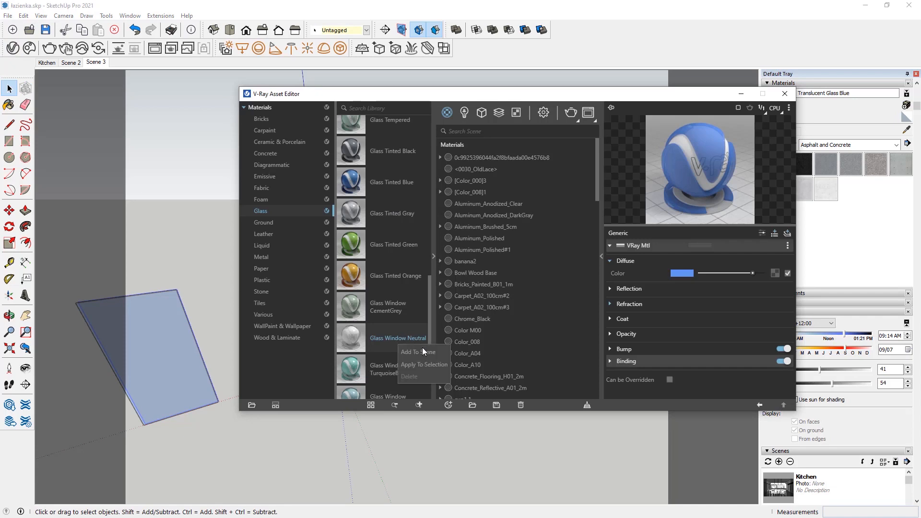
click(424, 365)
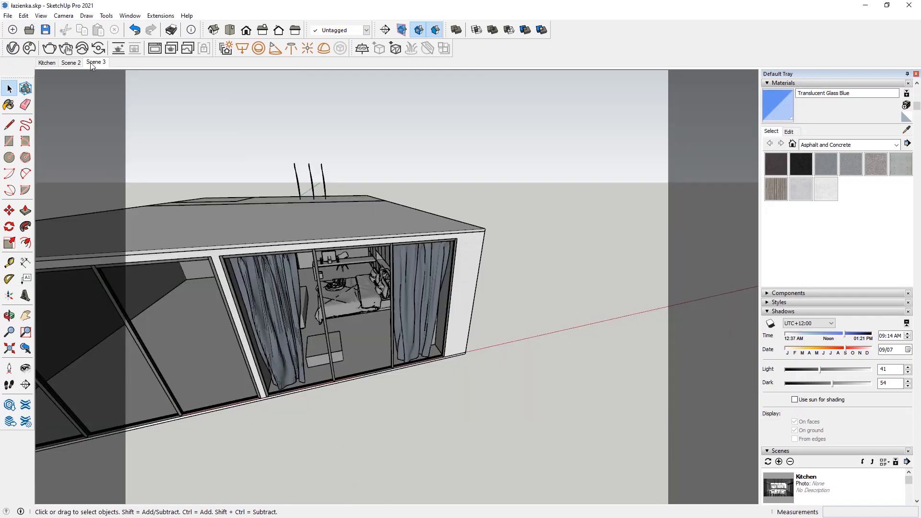
Check a test render from Scene 3, and walk the camera back for a wider view of the bedroom.
click(91, 62)
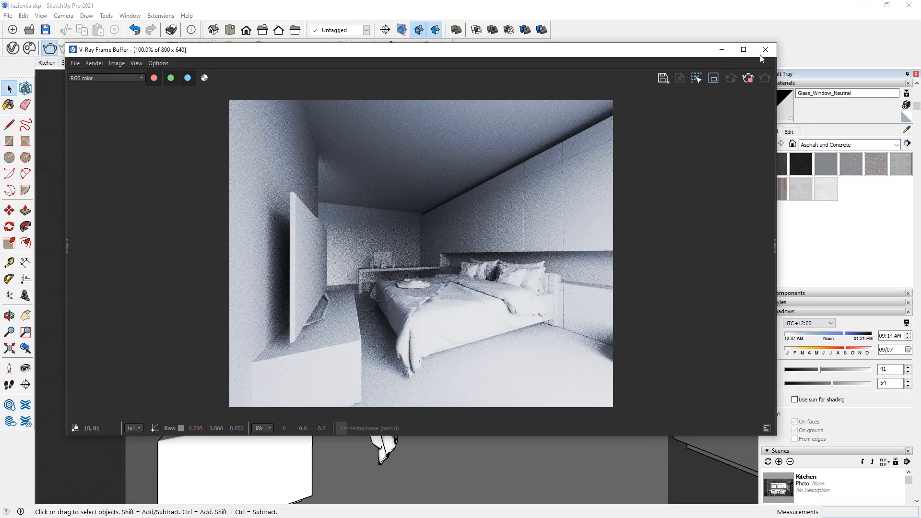
click(764, 51)
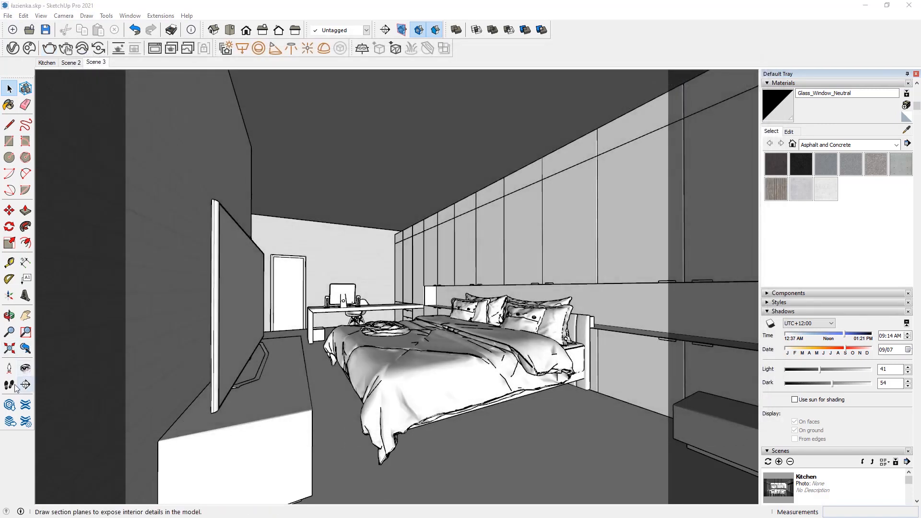
click(9, 384)
drag(351, 339, 380, 206)
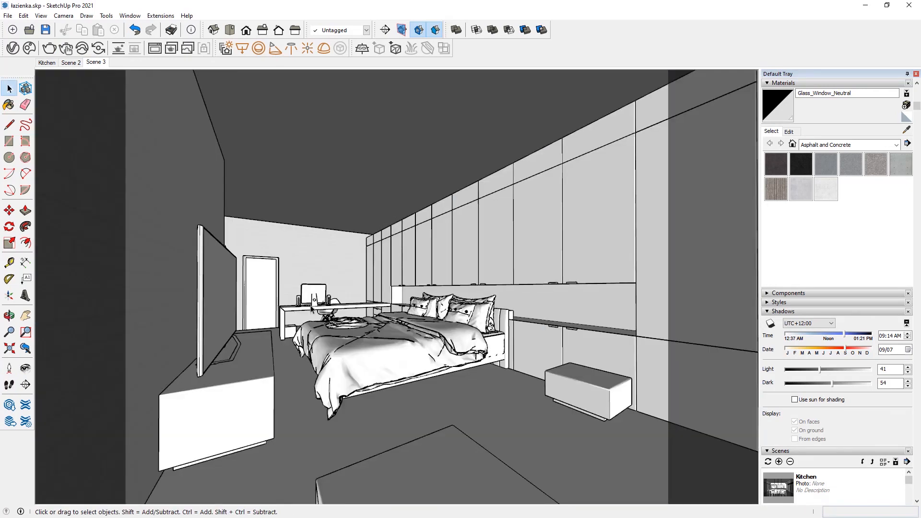
Move the low table in the foreground about 986 mm toward the bed and wardrobe, and bring the ceiling and walls back into view.
double_click(417, 474)
click(415, 475)
key(m)
click(453, 447)
click(479, 381)
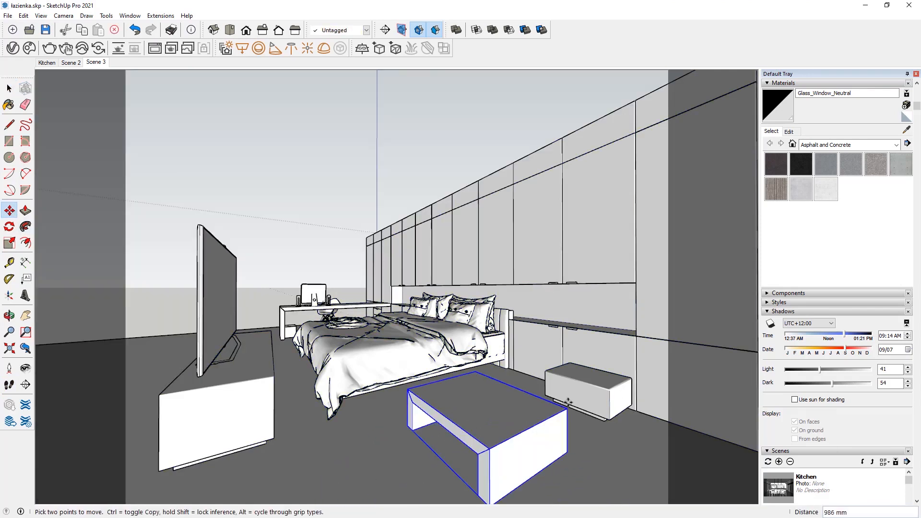
key(space)
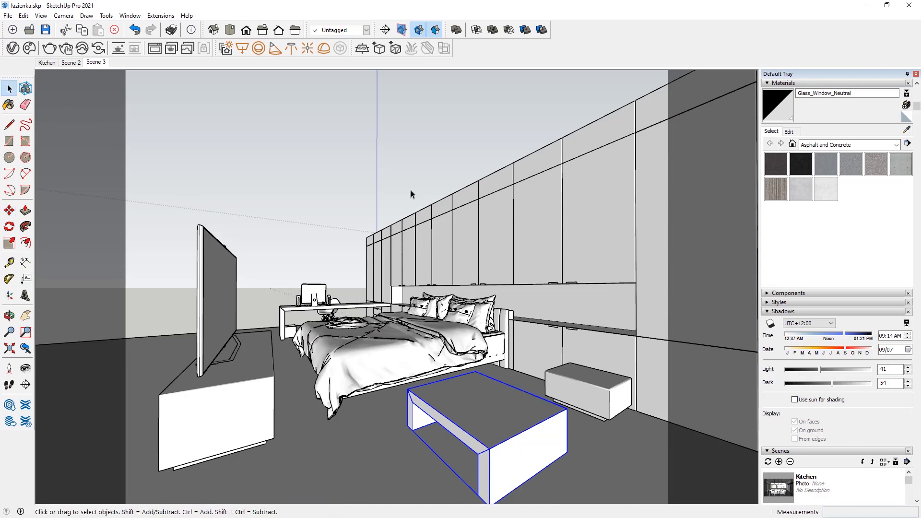
click(410, 190)
key(shift+h)
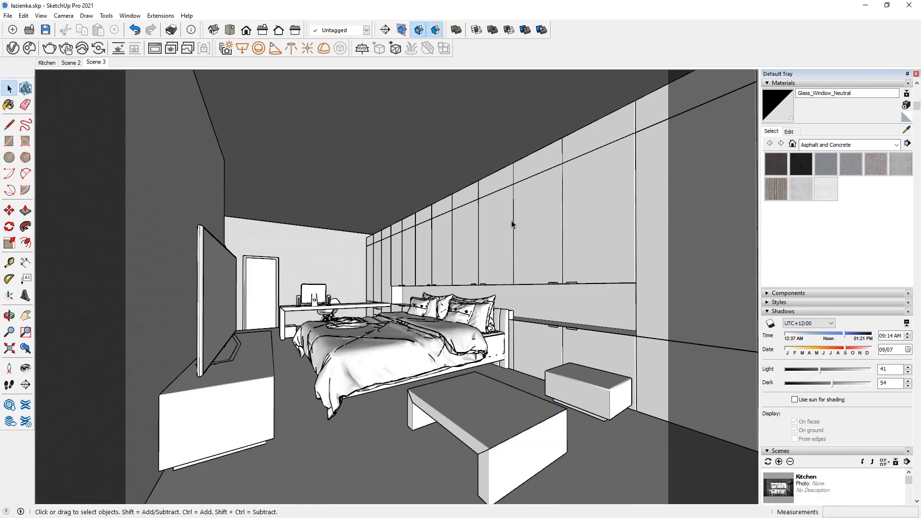
Extend the top of the wardrobe body up to the ceiling with Push/Pull.
middle_drag(516, 181, 565, 192)
click(566, 192)
scroll(561, 193, up, 5)
click(551, 191)
key(p)
click(501, 179)
click(454, 144)
key(space)
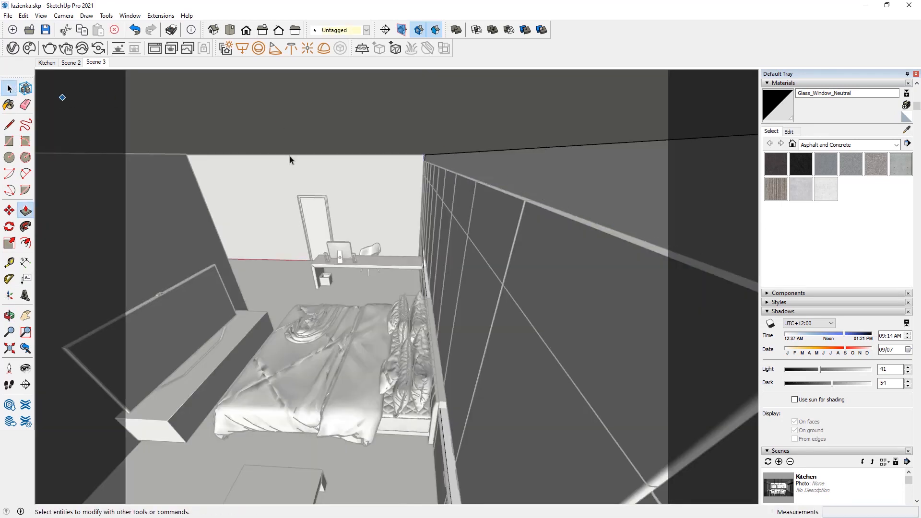
Push/Pull the top faces of the wardrobe doors up to the ceiling and return to Scene 3.
click(551, 209)
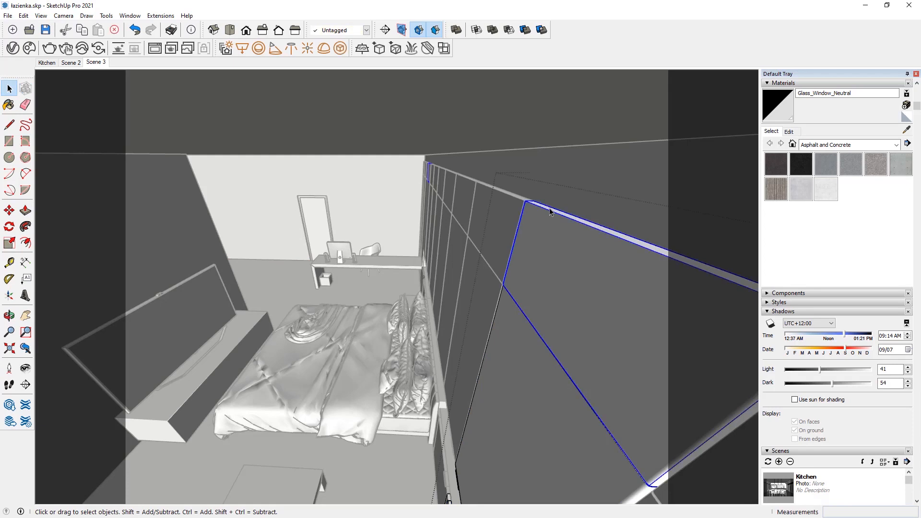
double_click(550, 209)
scroll(549, 210, up, 1)
click(548, 209)
click(26, 211)
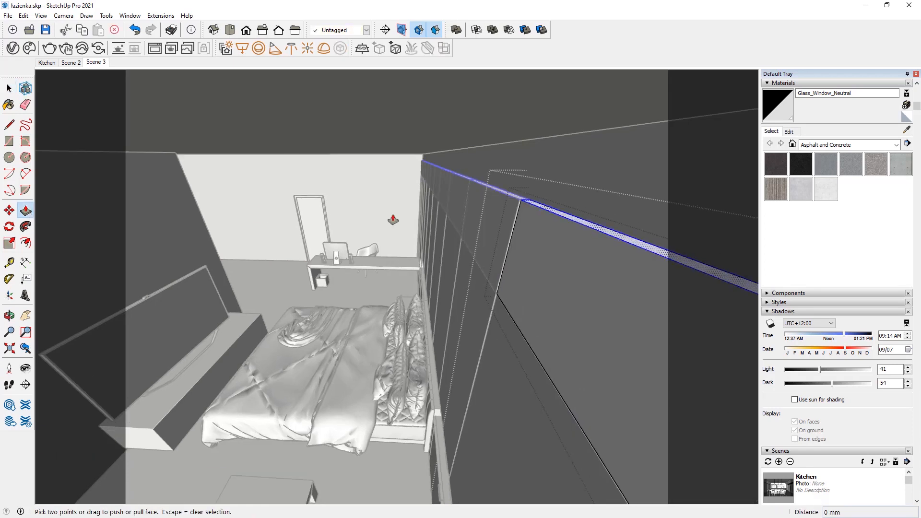
click(545, 215)
click(309, 153)
key(space)
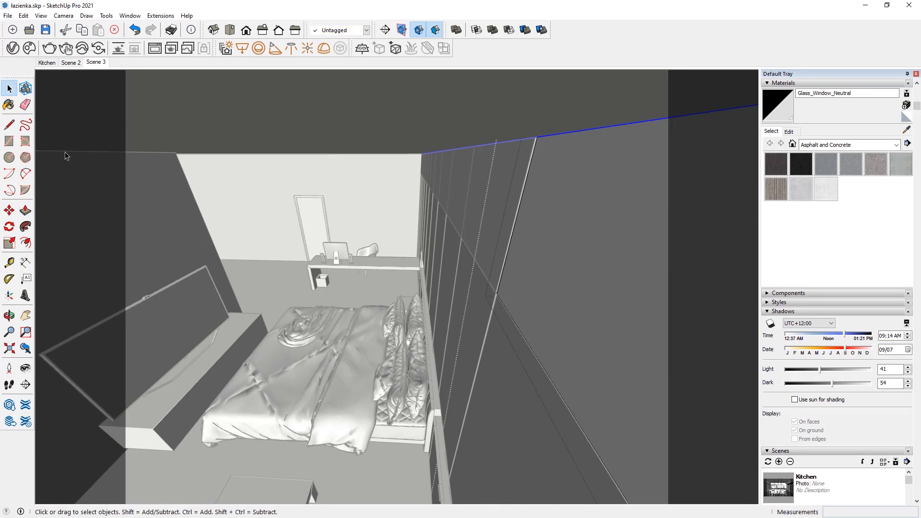
click(96, 62)
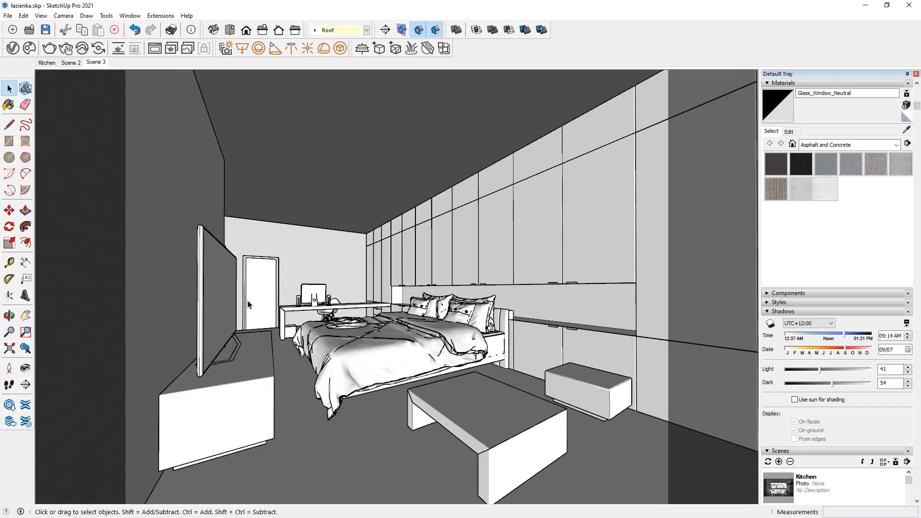
click(337, 244)
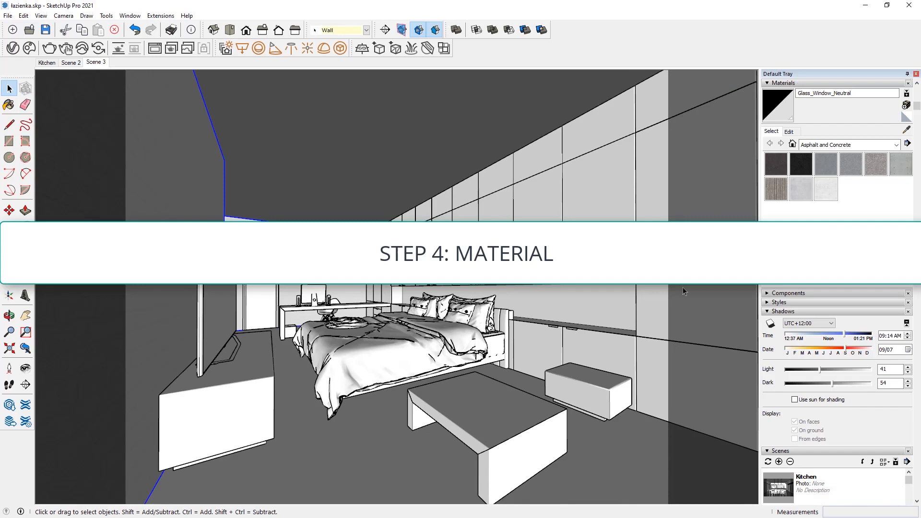
click(364, 422)
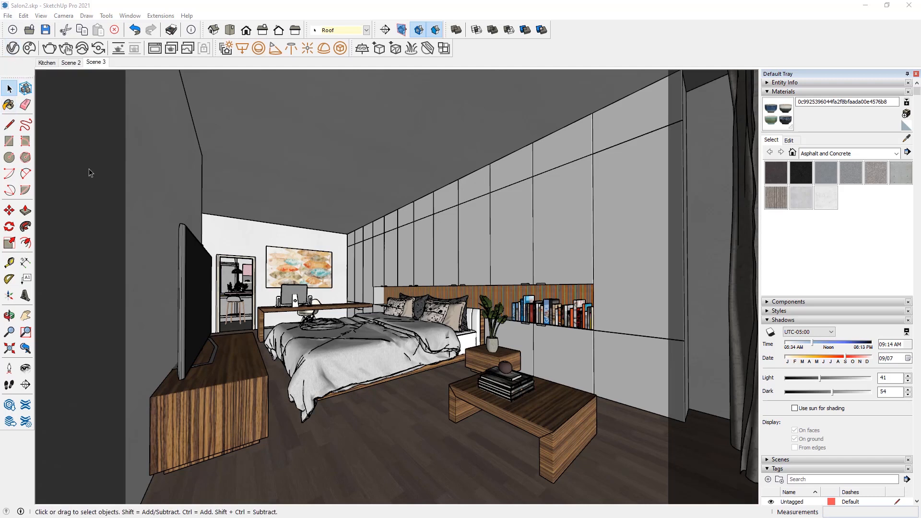
Sample the bed cover's quilt material and inspect its texture and V-Ray material settings.
click(8, 104)
alt+click(379, 333)
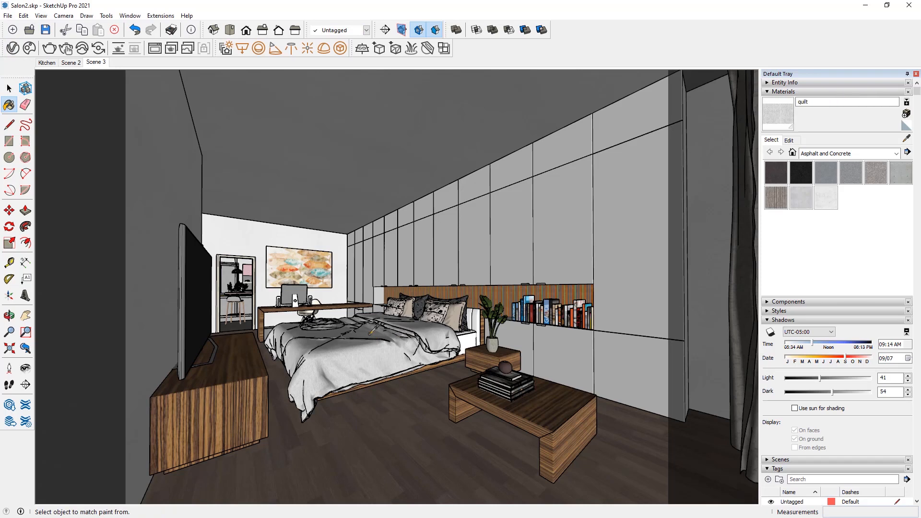
click(789, 140)
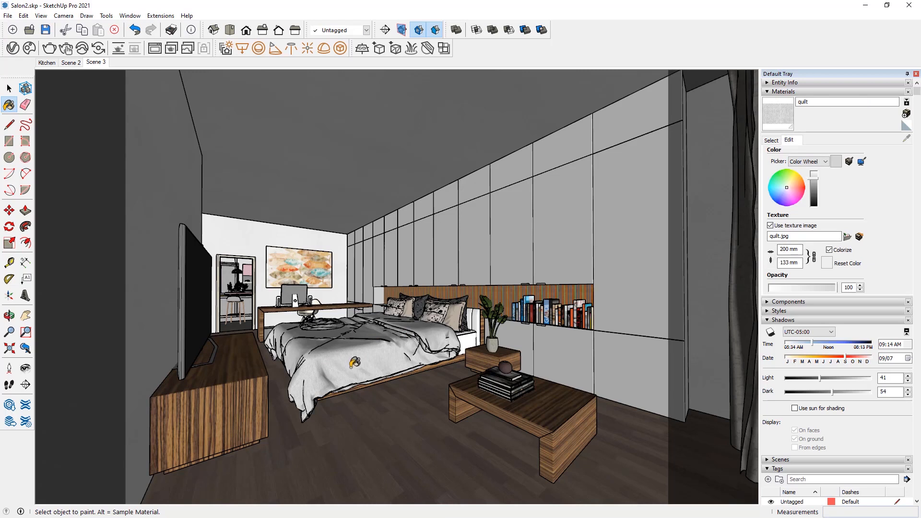
click(14, 50)
drag(130, 159, 533, 49)
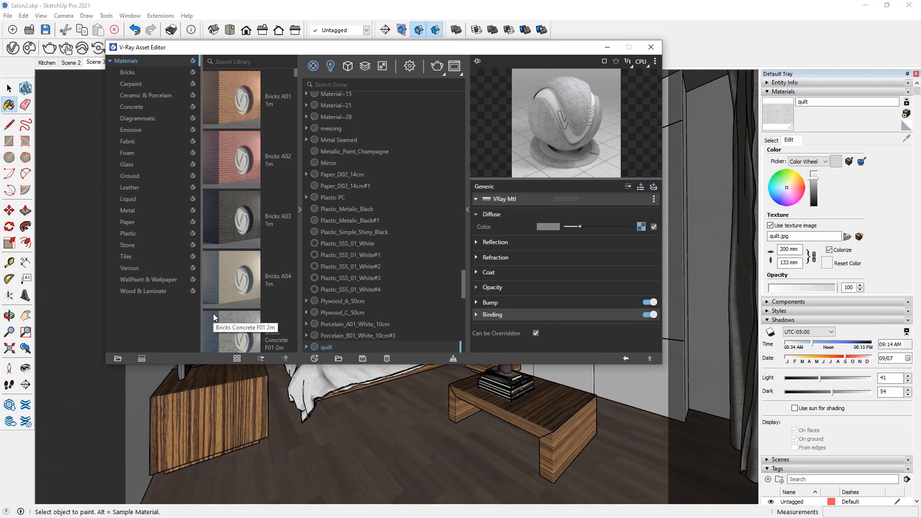
drag(311, 49, 231, 66)
Sample the wardrobe doors' Generic#4 material, inspect its reflection settings, and view the dirt.jpg texture in IrfanView.
alt+click(615, 175)
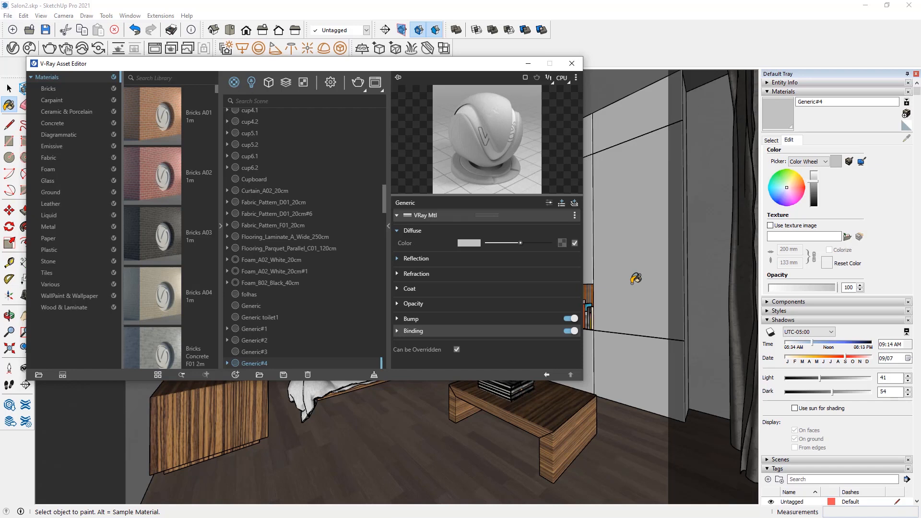
click(397, 260)
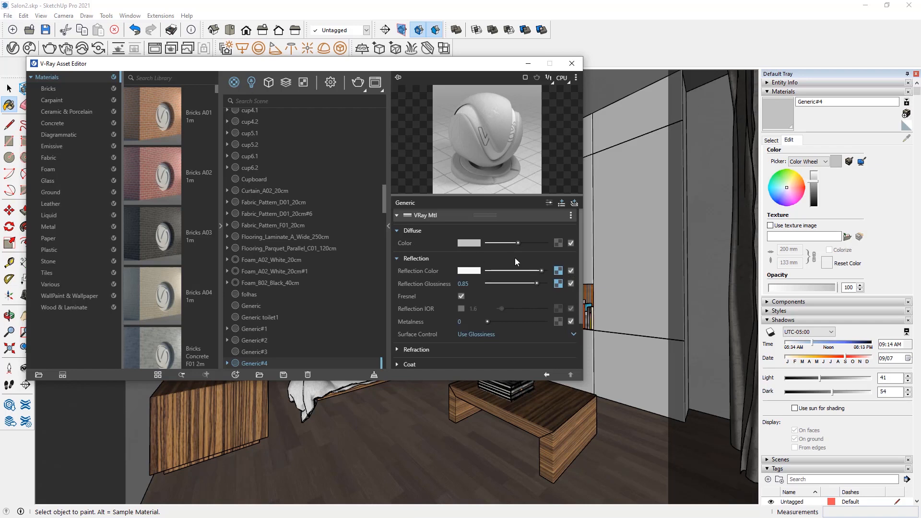
click(559, 271)
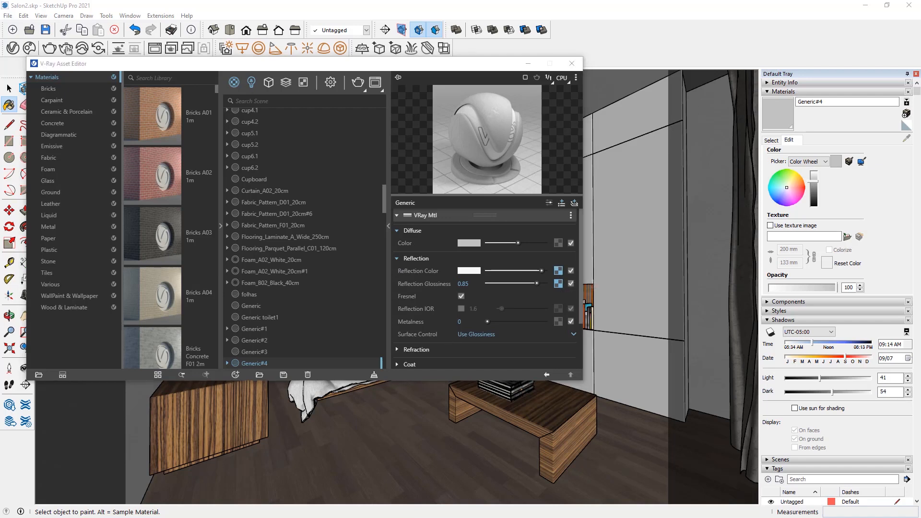
drag(553, 45, 366, 53)
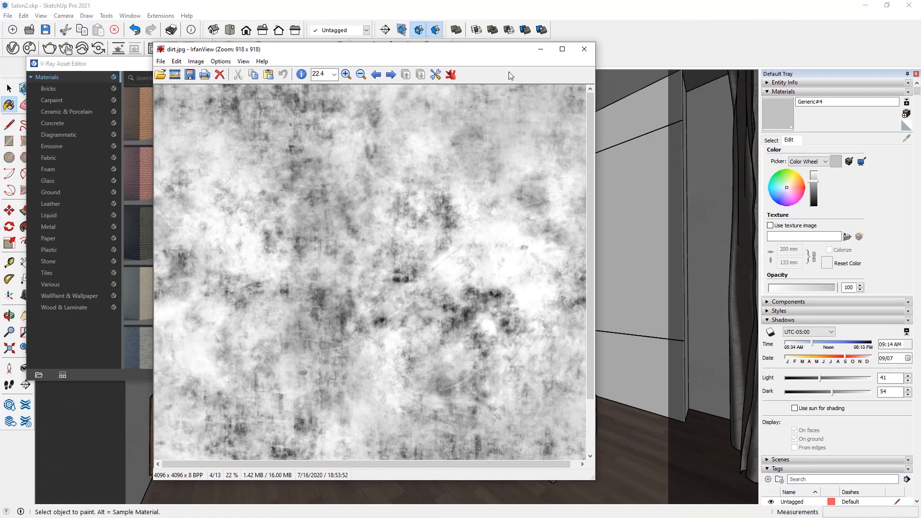
Close the dirt.jpg texture image and reposition the V-Ray Asset Editor over the bedroom model.
click(583, 50)
drag(485, 64, 421, 119)
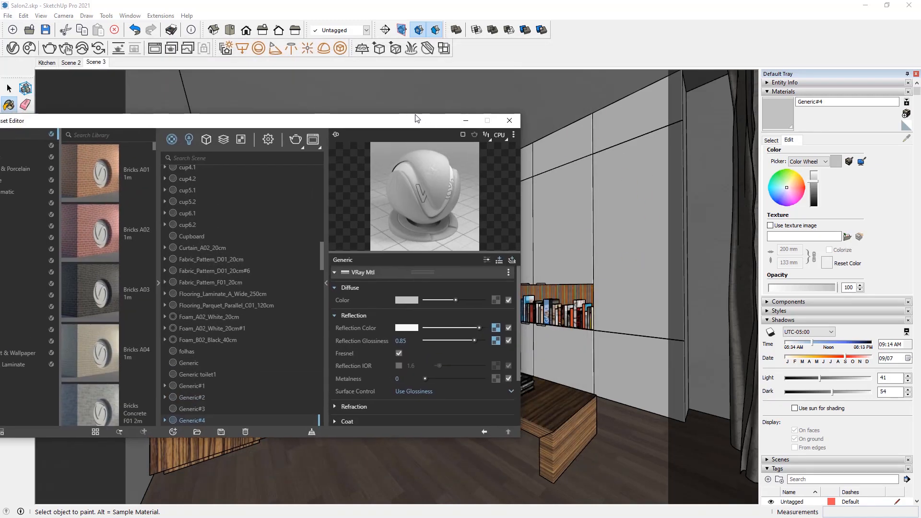
drag(329, 124, 407, 97)
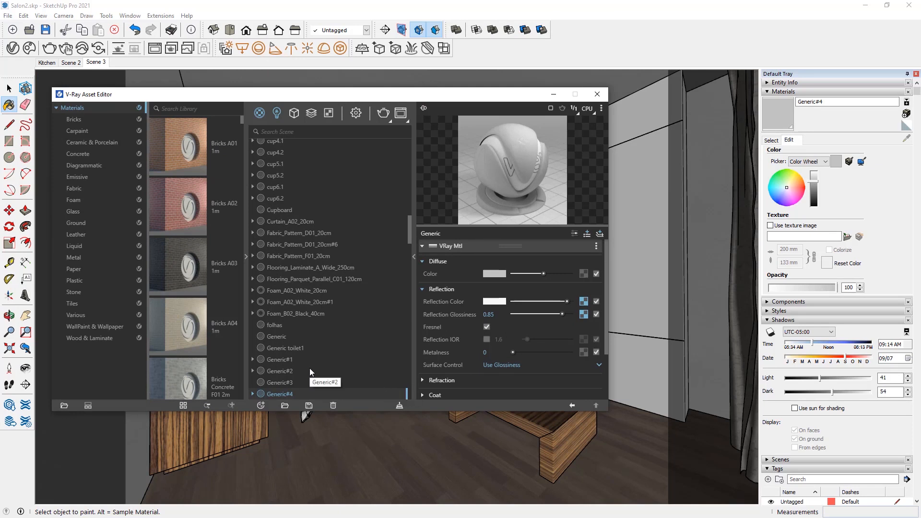
drag(303, 98, 345, 373)
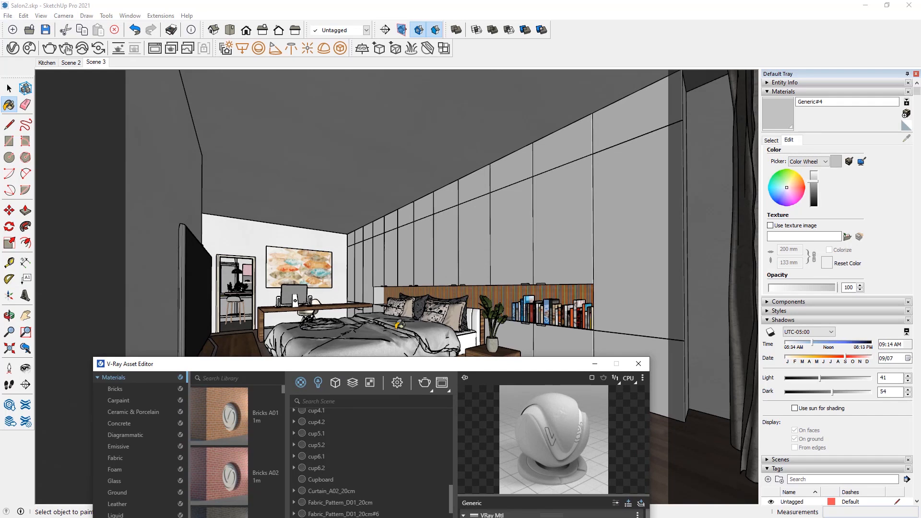
drag(377, 365, 381, 130)
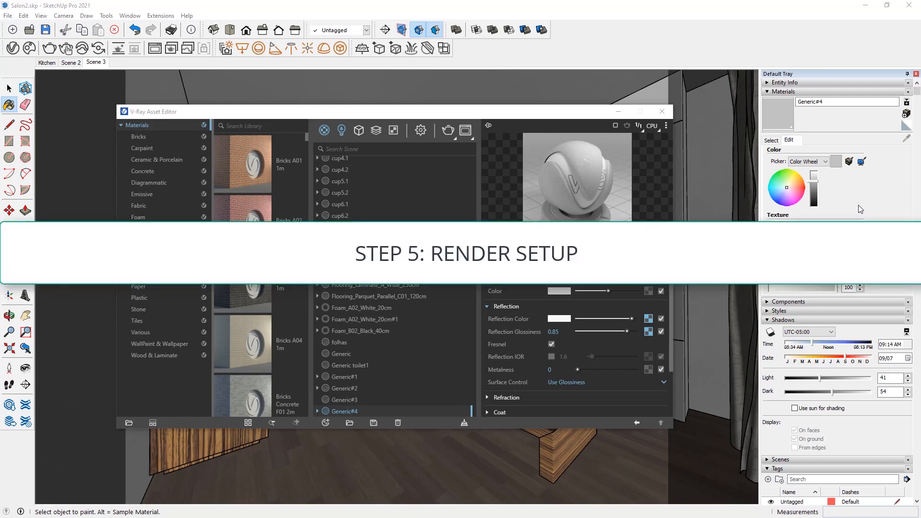
Review the scene's render elements, the camera exposure settings and the advanced camera parameters for the render.
click(376, 130)
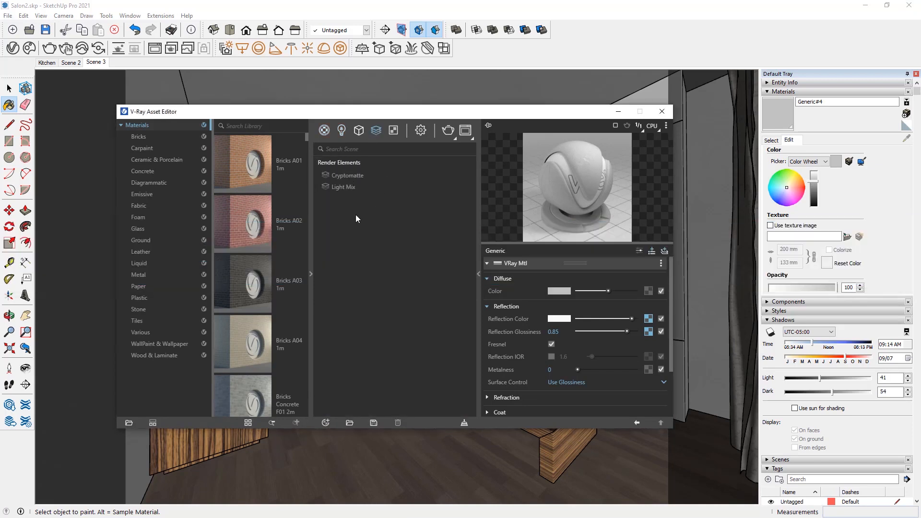
click(420, 130)
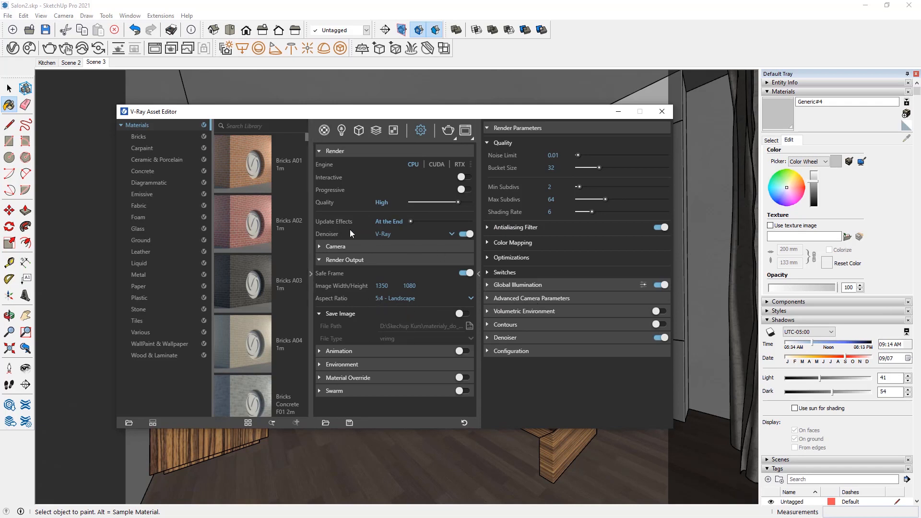
click(332, 246)
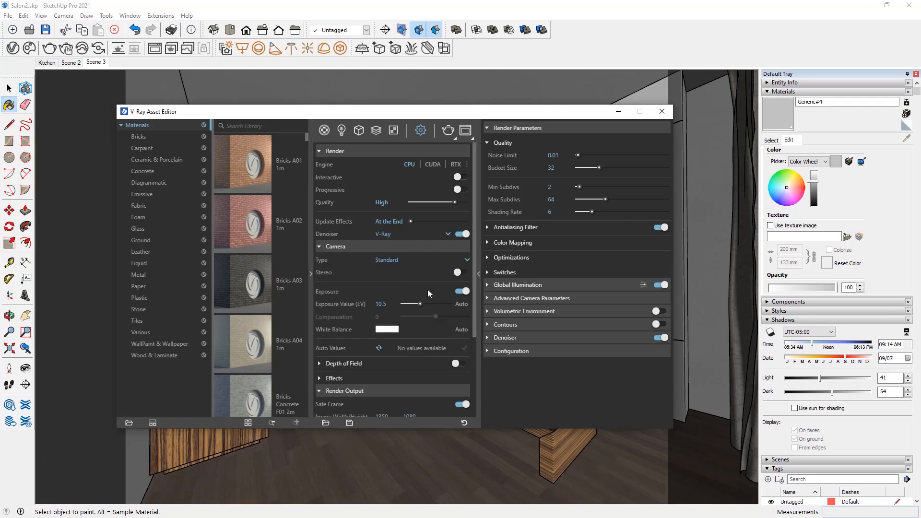
click(489, 298)
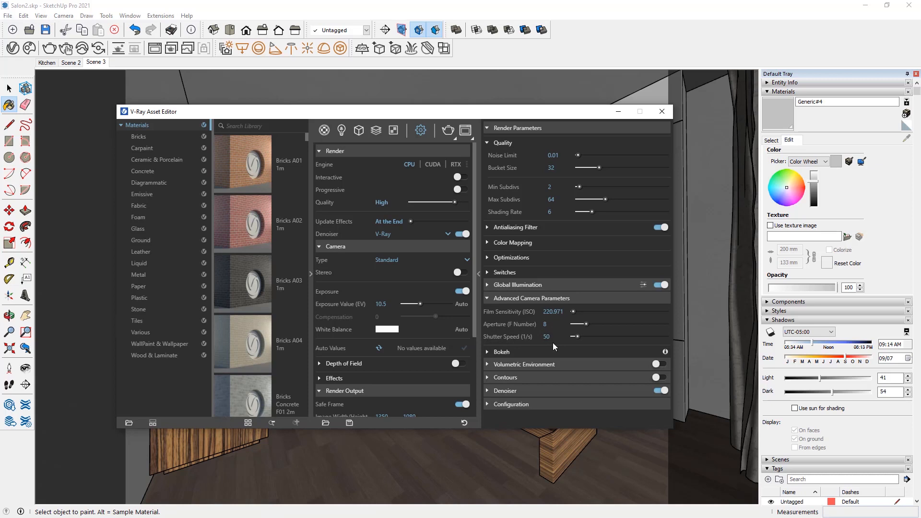
Examine the Global Illumination, Denoiser and Render Output settings for the final render.
click(488, 286)
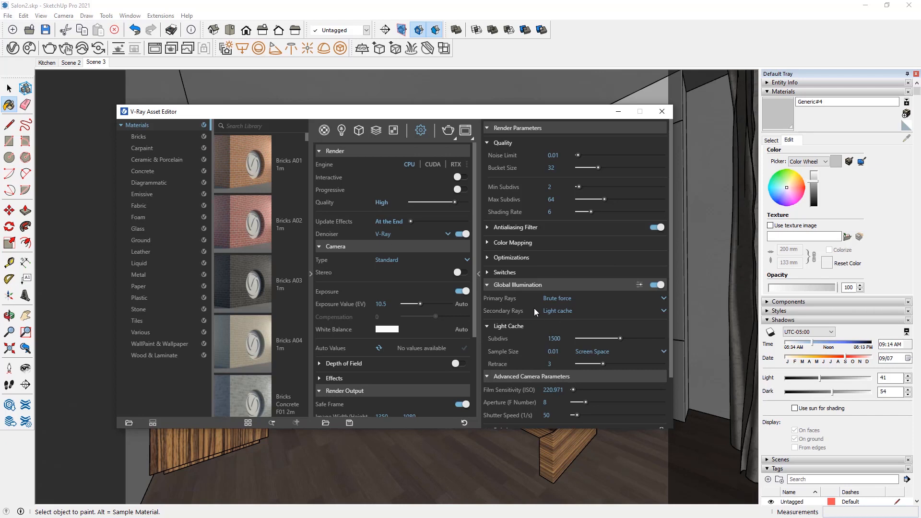
scroll(534, 305, down, 2)
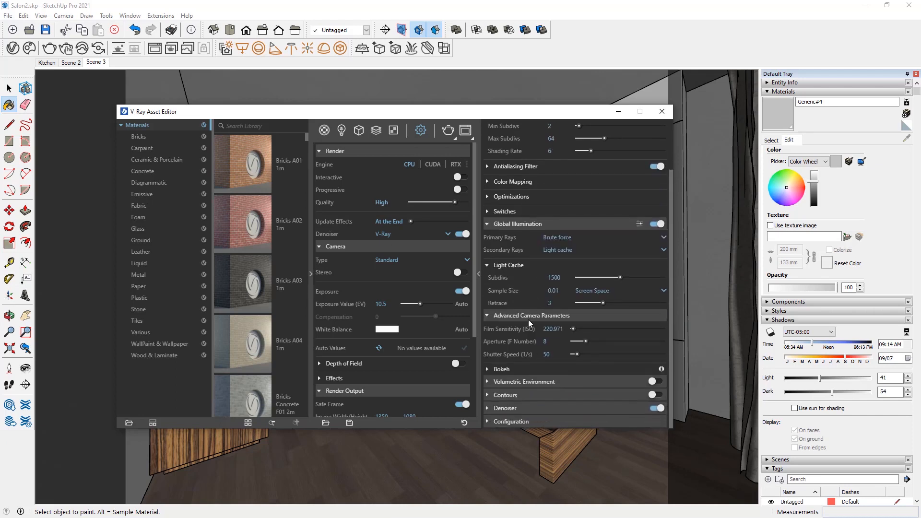
click(504, 408)
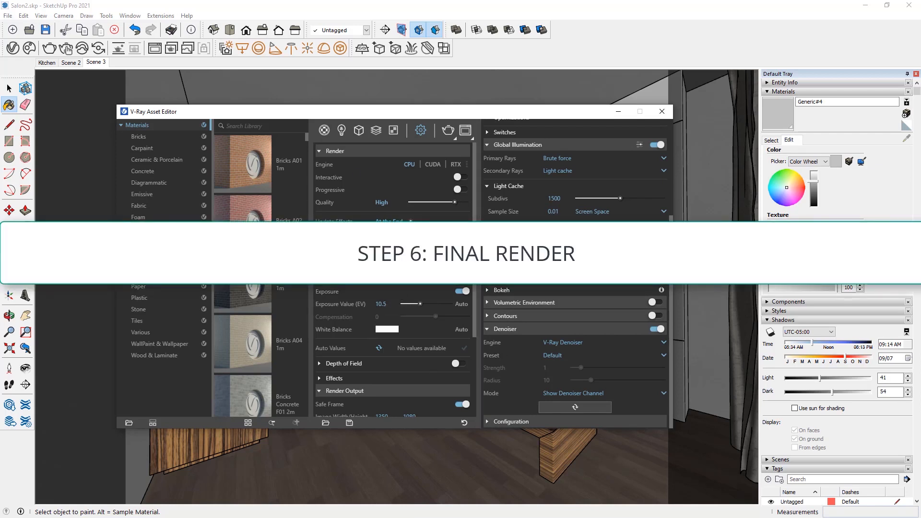
scroll(326, 296, down, 3)
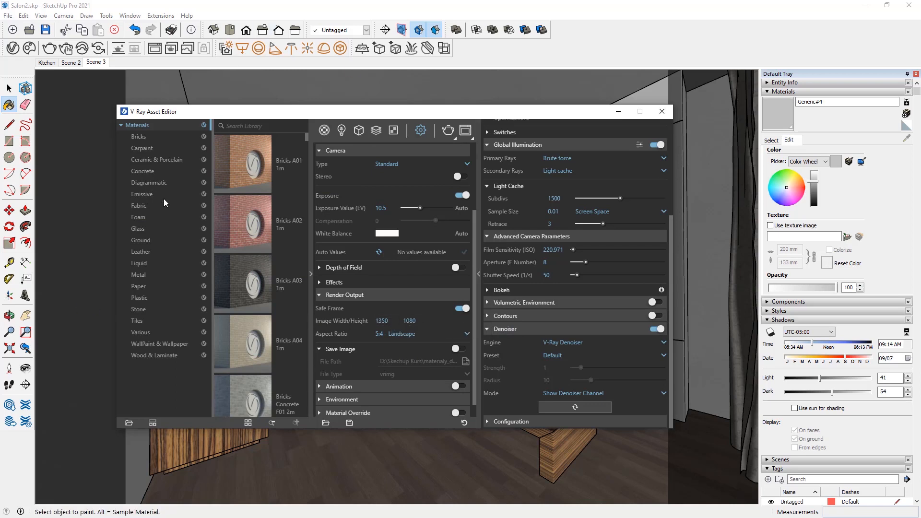
drag(305, 112, 308, 99)
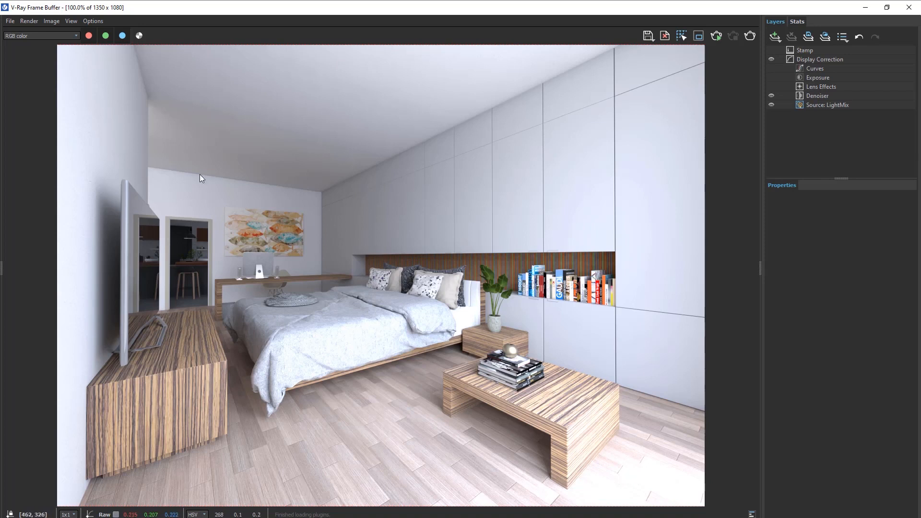
Highlight the overexposed colours in the finished bedroom render and enable the Exposure correction layer.
click(68, 22)
mouse_move(91, 64)
click(157, 65)
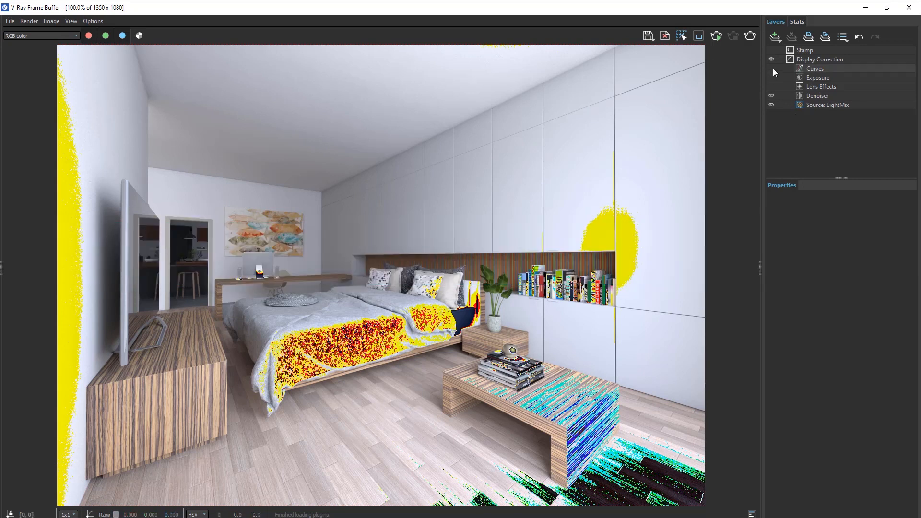
click(770, 77)
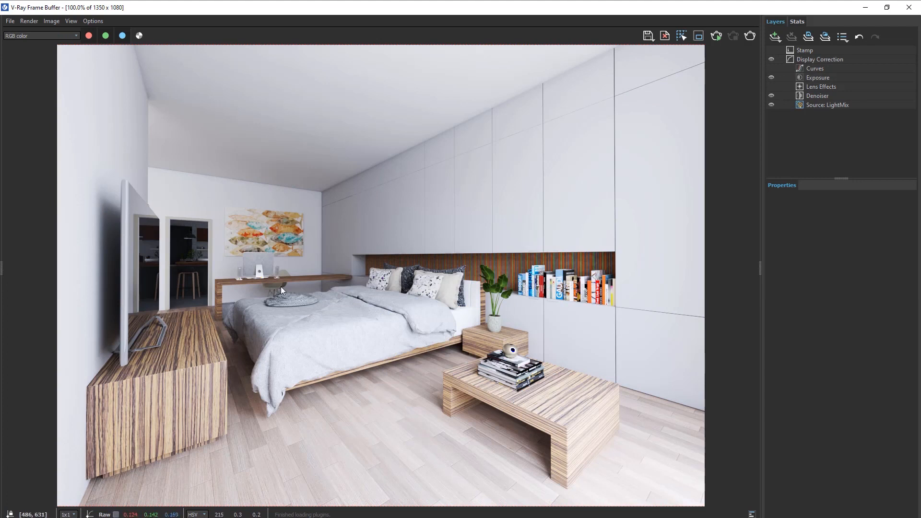
Check the Exposure layer's highlight burn and contrast properties, and turn on the Curves correction layer.
click(815, 78)
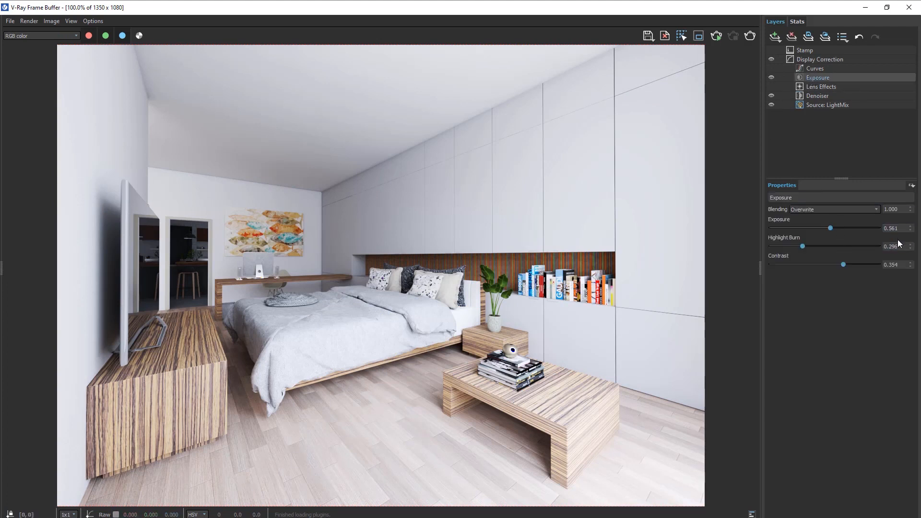
click(905, 265)
click(813, 69)
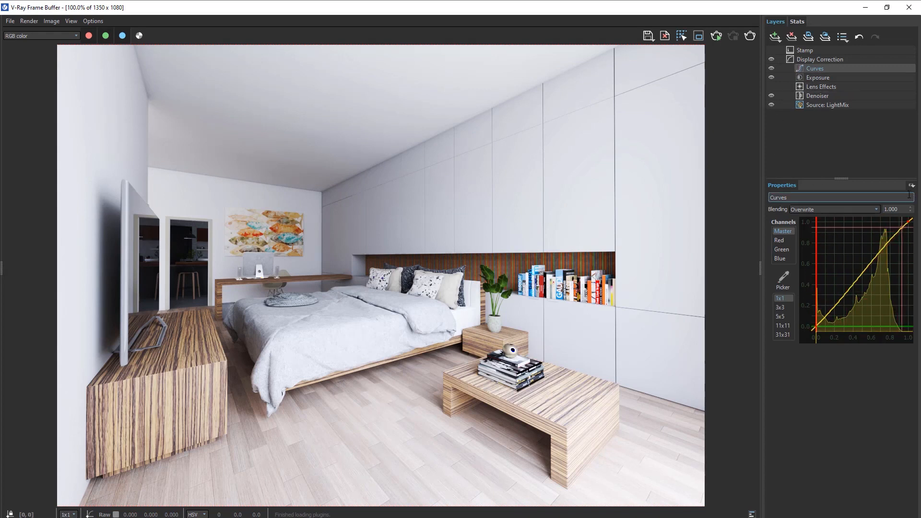
Open the LightMix source layer and set the Dome Light 1 intensity to 1.5.
click(840, 106)
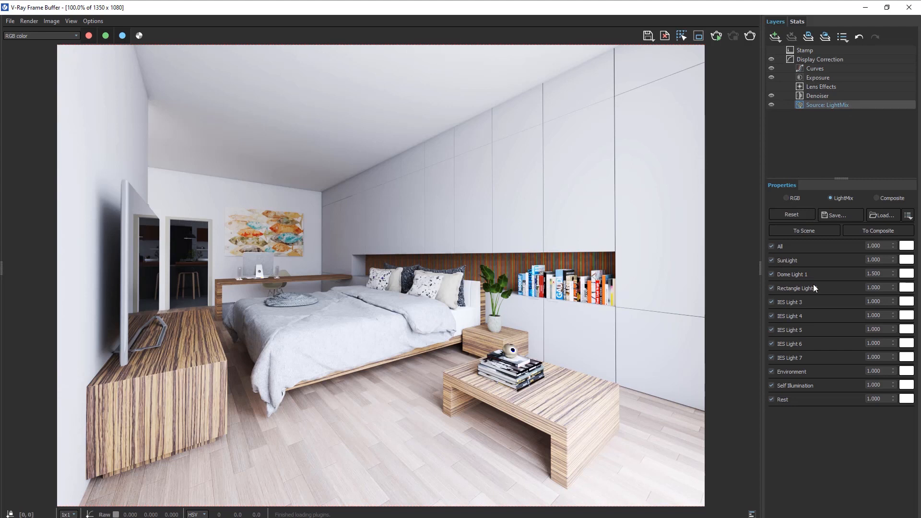
text(1.5)
key(Return)
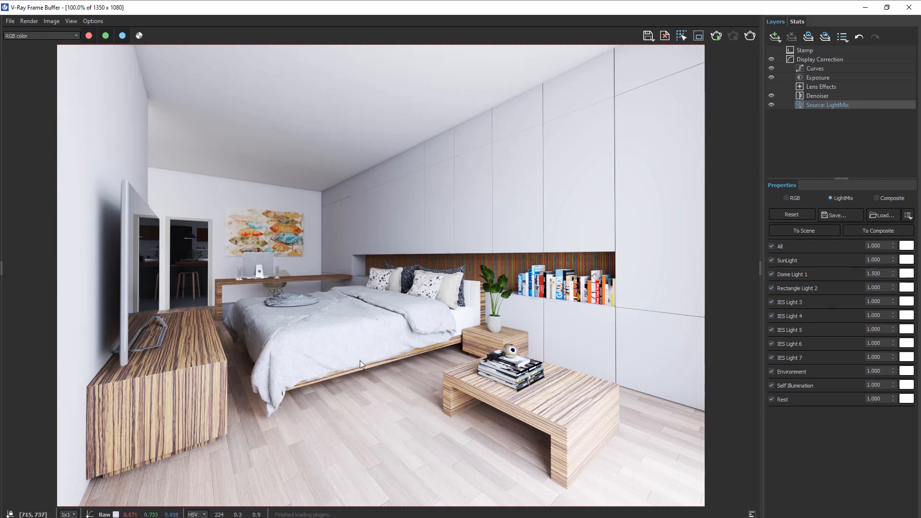